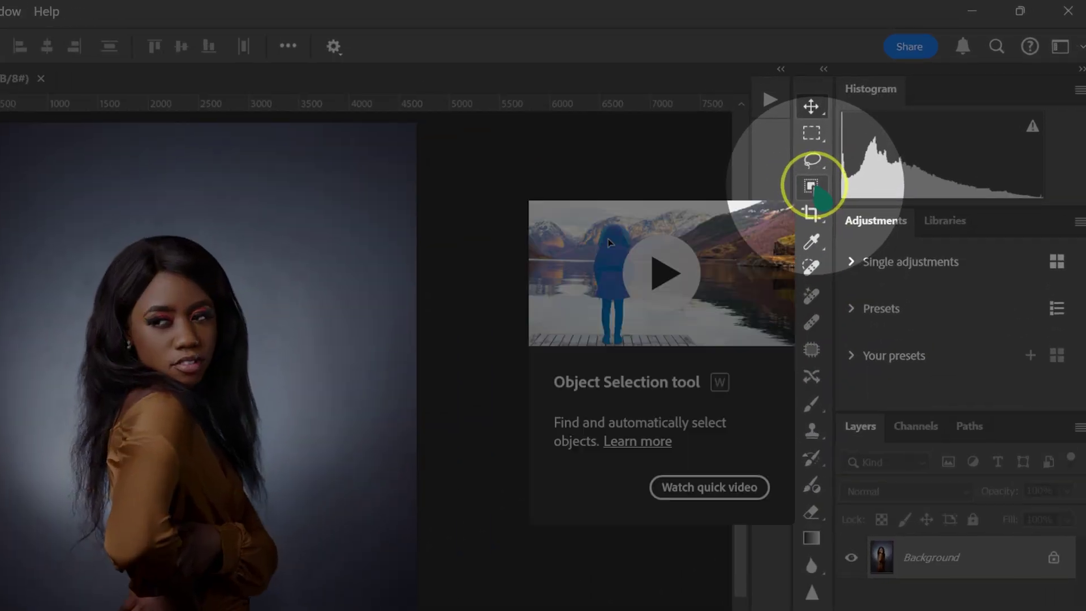
Choose the Object Selection tool and show its flyout of Quick Selection and Magic Wand
{"action": "left_click", "coordinate": [885, 134]}
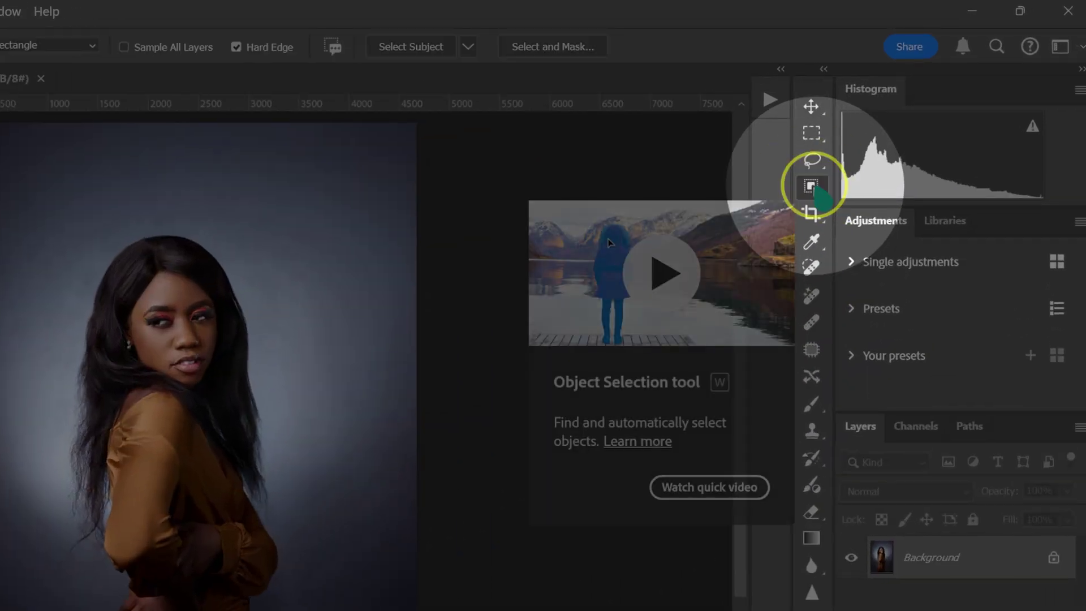
{"action": "right_click", "coordinate": [813, 185]}
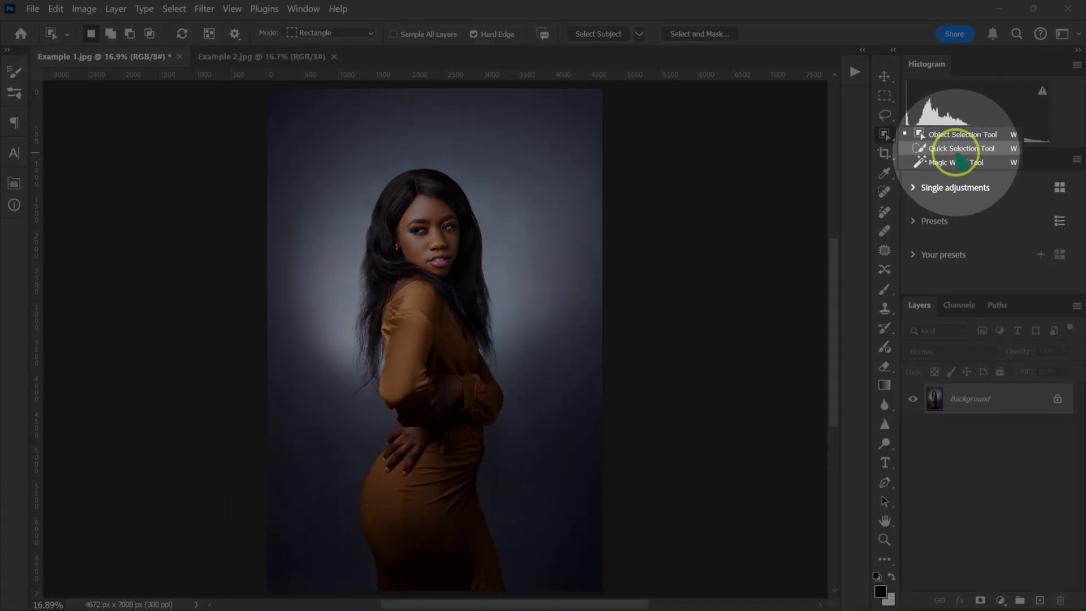
Use Quick Selection to brush a trial selection over the woman, then deselect it
{"action": "left_click", "coordinate": [894, 207]}
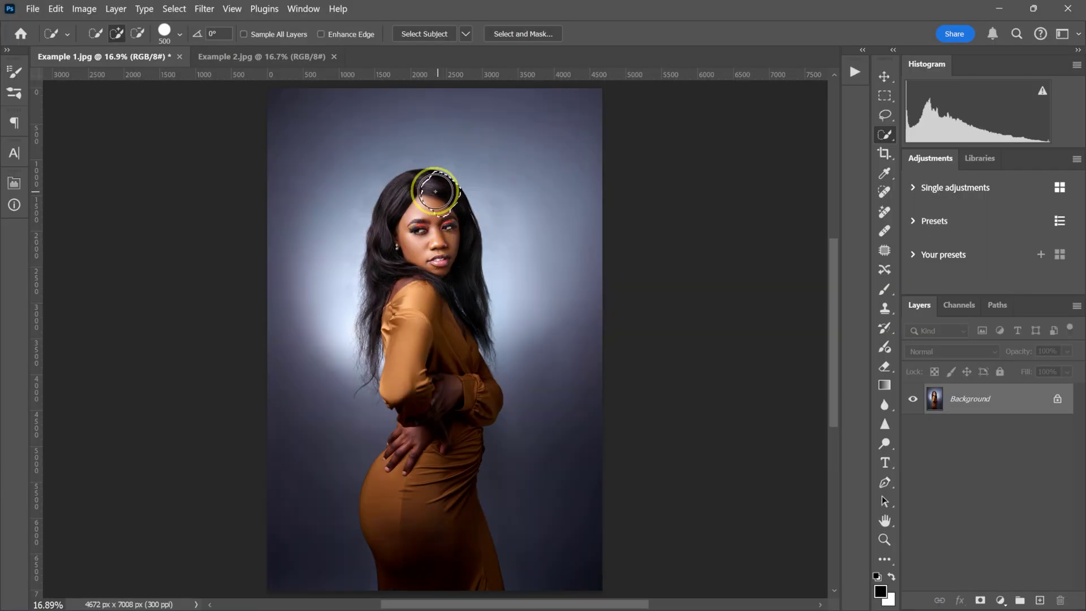
{"action": "mouse_move", "coordinate": [416, 228]}
{"action": "left_mouse_down"}
{"action": "mouse_move", "coordinate": [442, 332]}
{"action": "mouse_move", "coordinate": [411, 533]}
{"action": "left_mouse_up"}
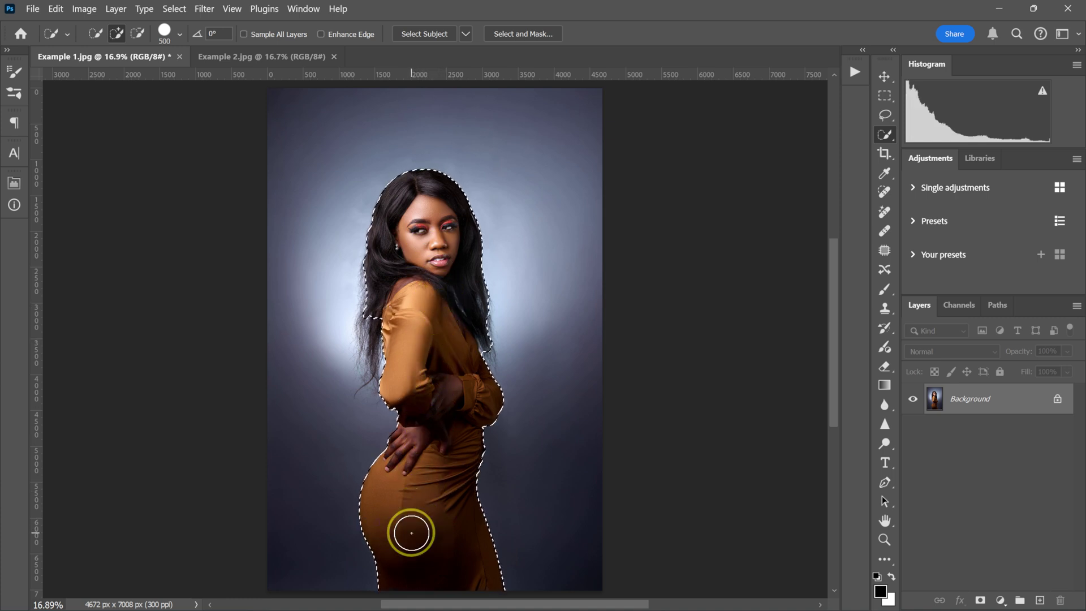
{"action": "right_click", "coordinate": [540, 293]}
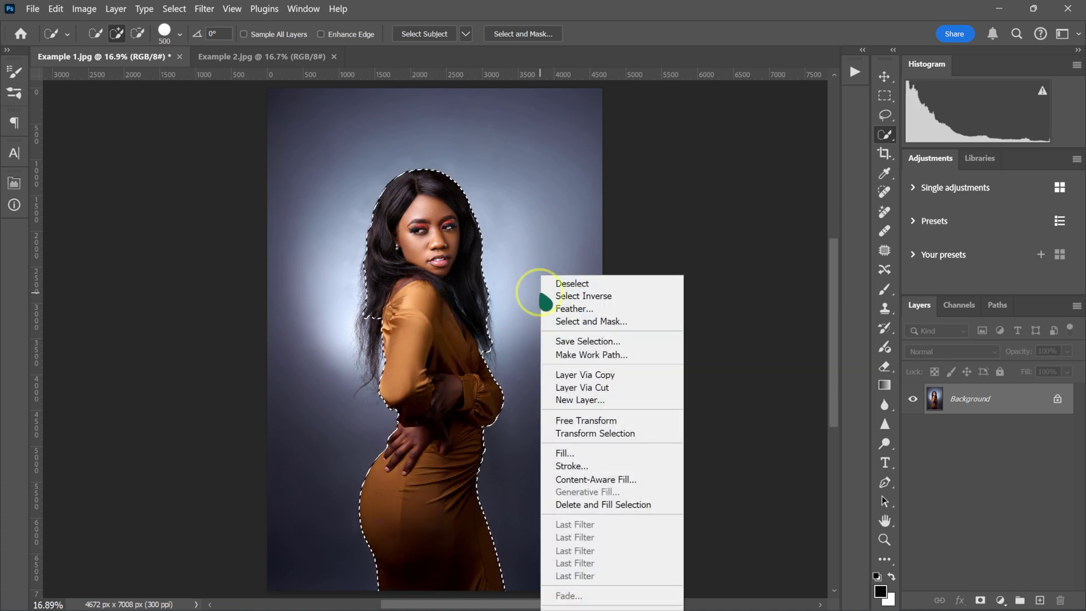
{"action": "left_click", "coordinate": [561, 281]}
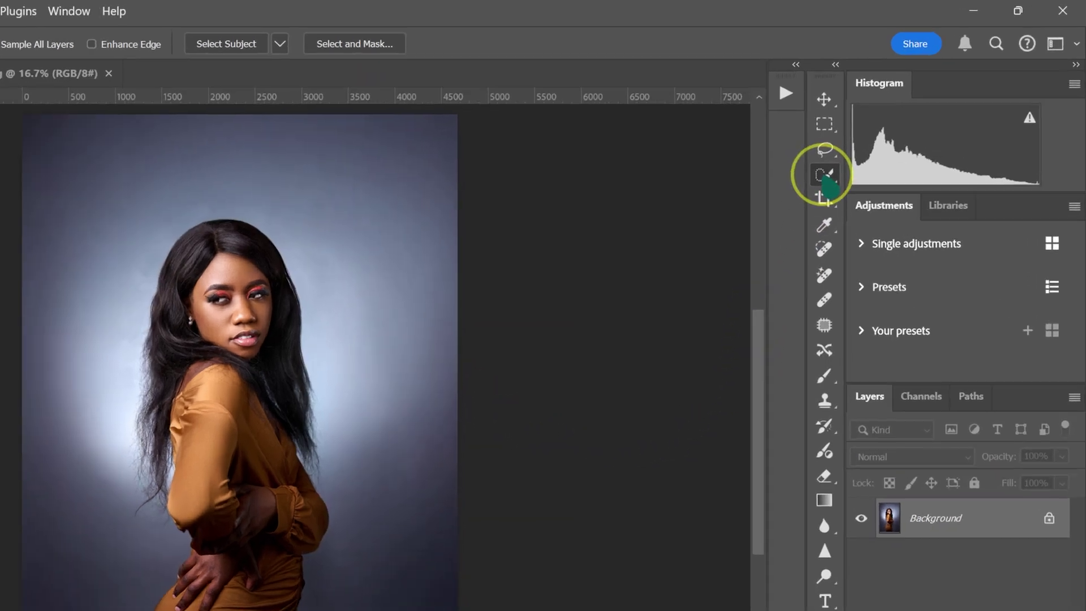
Return to the Object Selection tool and use Select Subject to outline the woman
{"action": "right_click", "coordinate": [886, 135]}
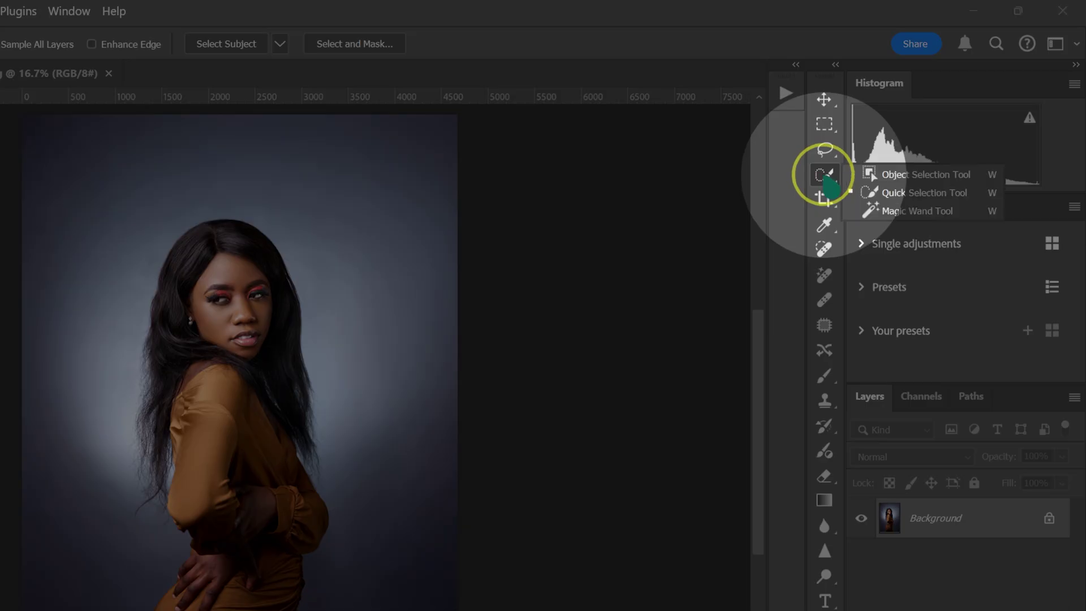
{"action": "left_click", "coordinate": [902, 172]}
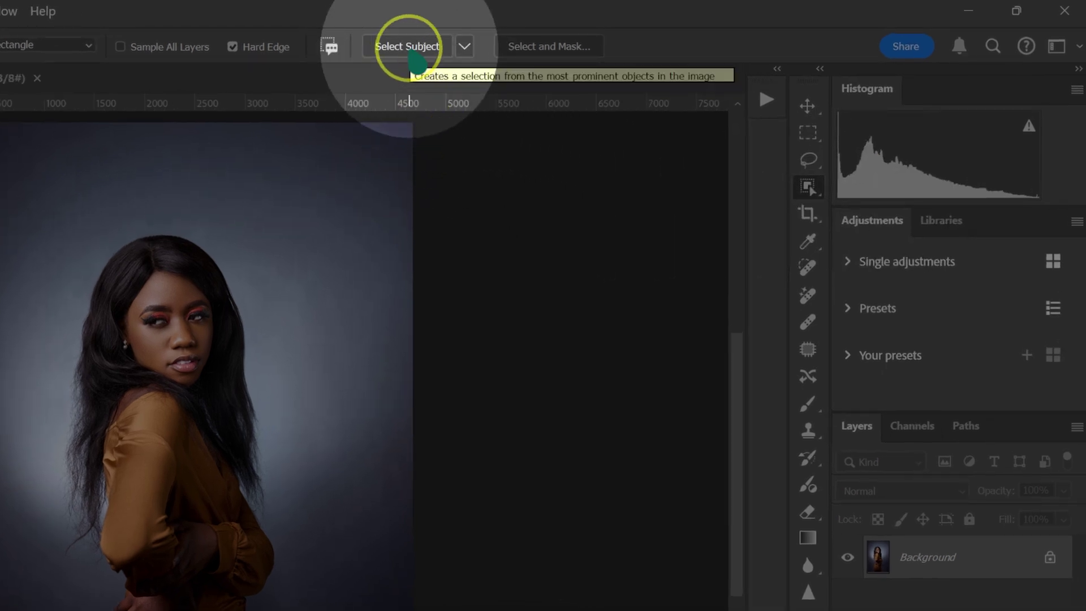
{"action": "left_click", "coordinate": [412, 52]}
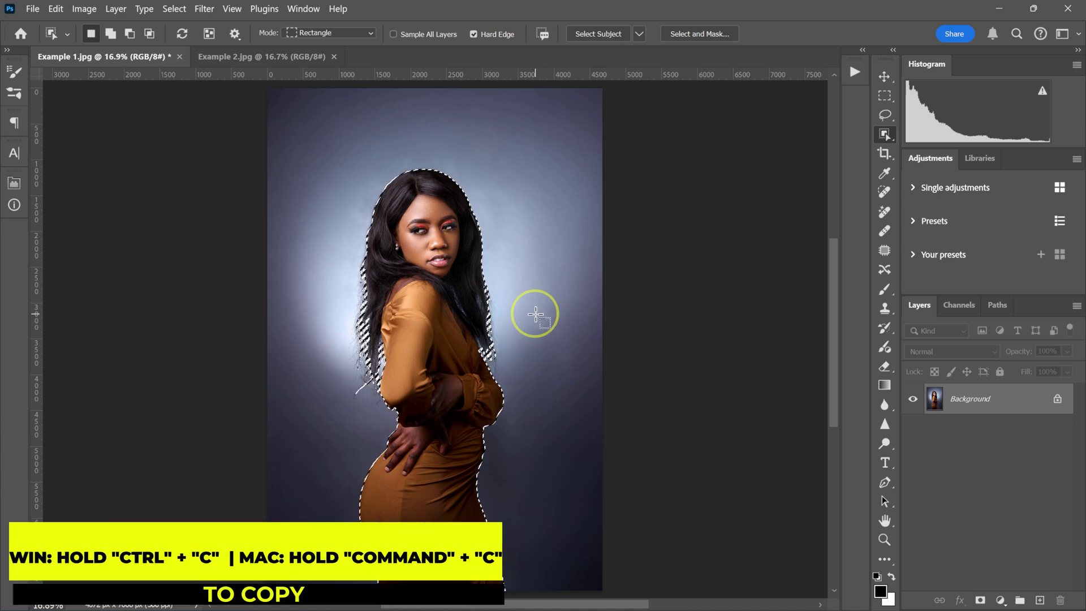
Copy the selected woman and paste her as Layer 1 with Ctrl+C and Ctrl+V
{"action": "key", "text": "ctrl+c"}
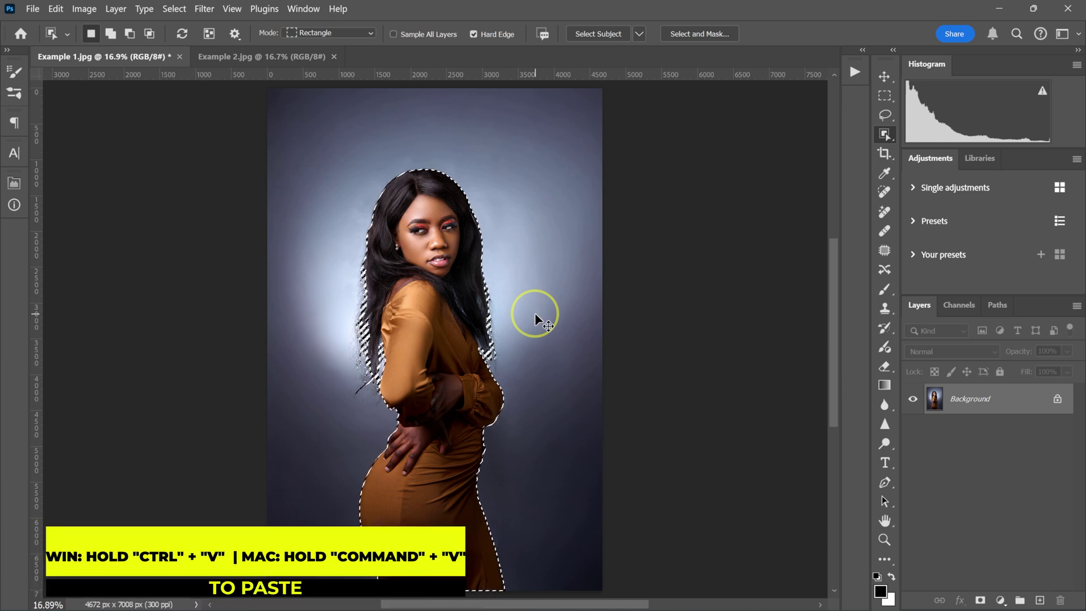
{"action": "key", "text": "ctrl+v"}
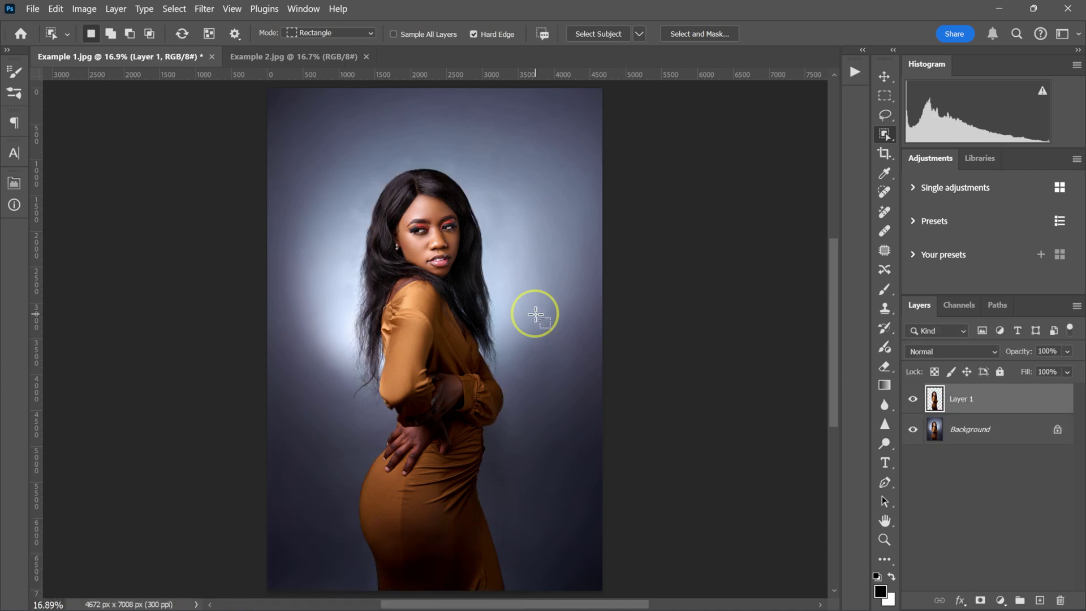
Drag Overlay One from the Overlays folder onto the portrait, tilt it slightly, and commit
{"action": "left_click", "coordinate": [321, 600]}
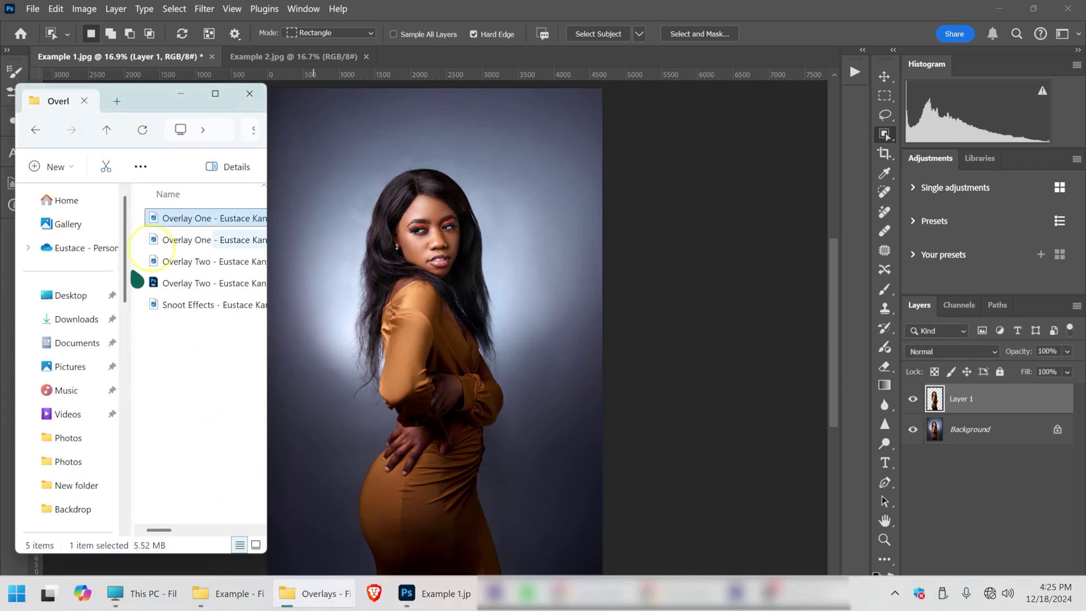
{"action": "left_click_drag", "start_coordinate": [186, 226], "coordinate": [435, 208]}
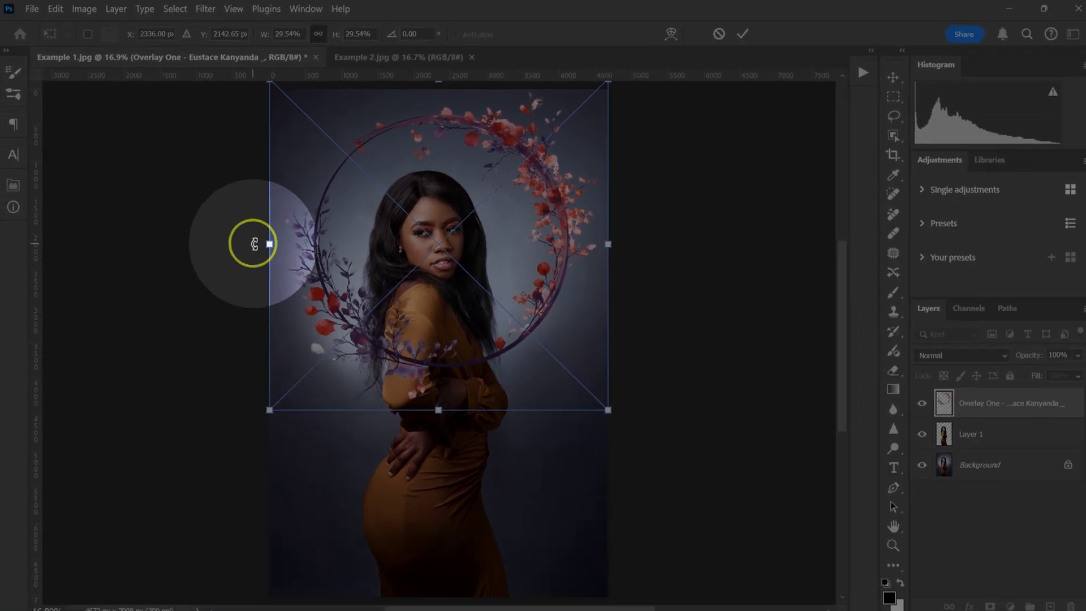
{"action": "left_click_drag", "start_coordinate": [251, 241], "coordinate": [298, 235]}
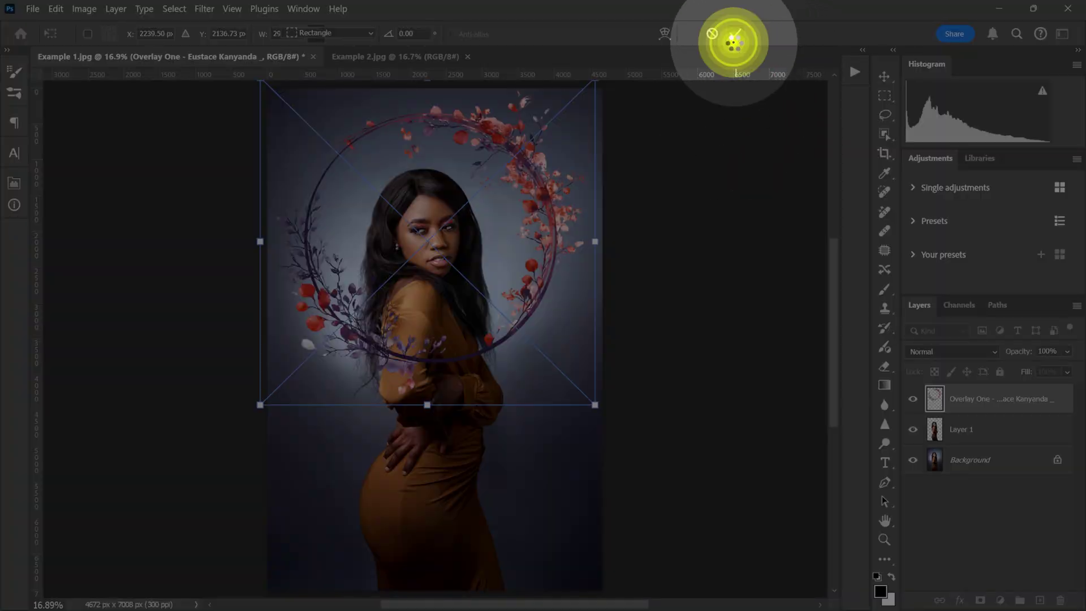
{"action": "left_click", "coordinate": [736, 34]}
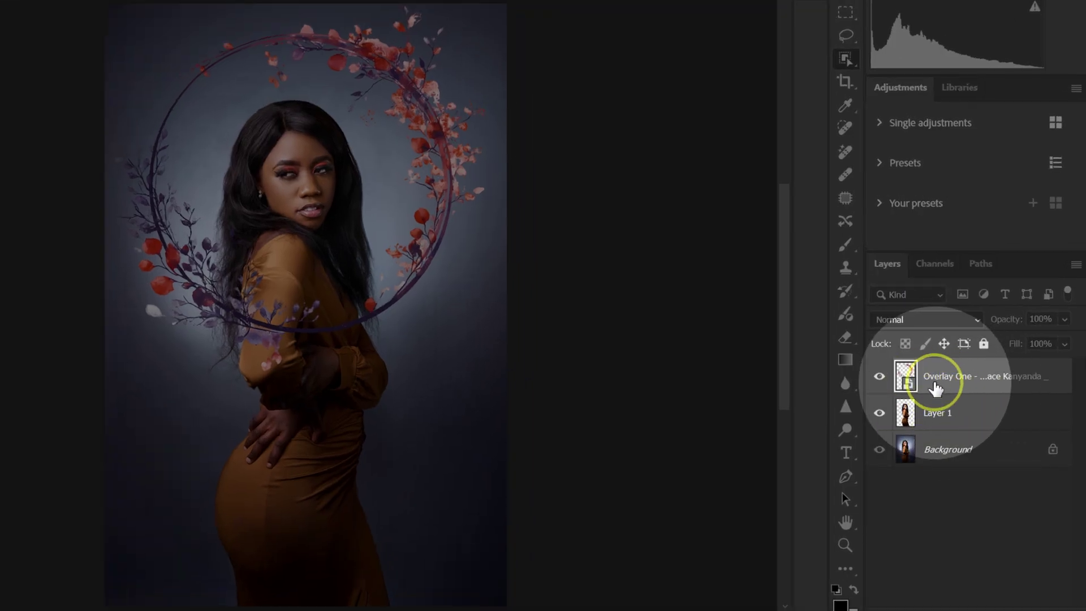
Move the Overlay One layer below Layer 1, then duplicate it
{"action": "left_click_drag", "start_coordinate": [944, 382], "coordinate": [944, 424]}
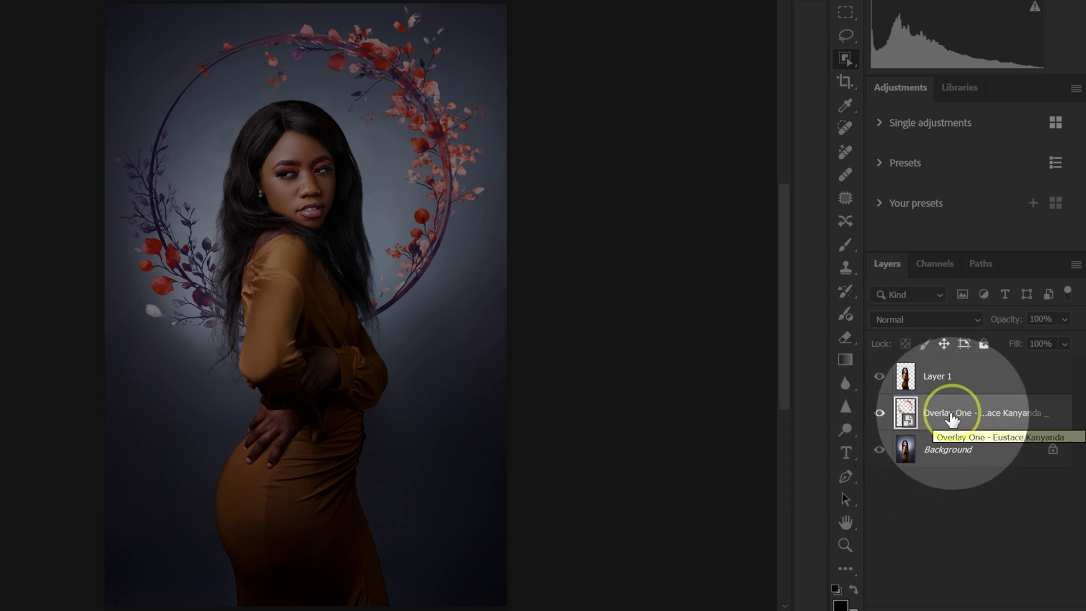
{"action": "left_click_drag", "start_coordinate": [948, 418], "coordinate": [1027, 600]}
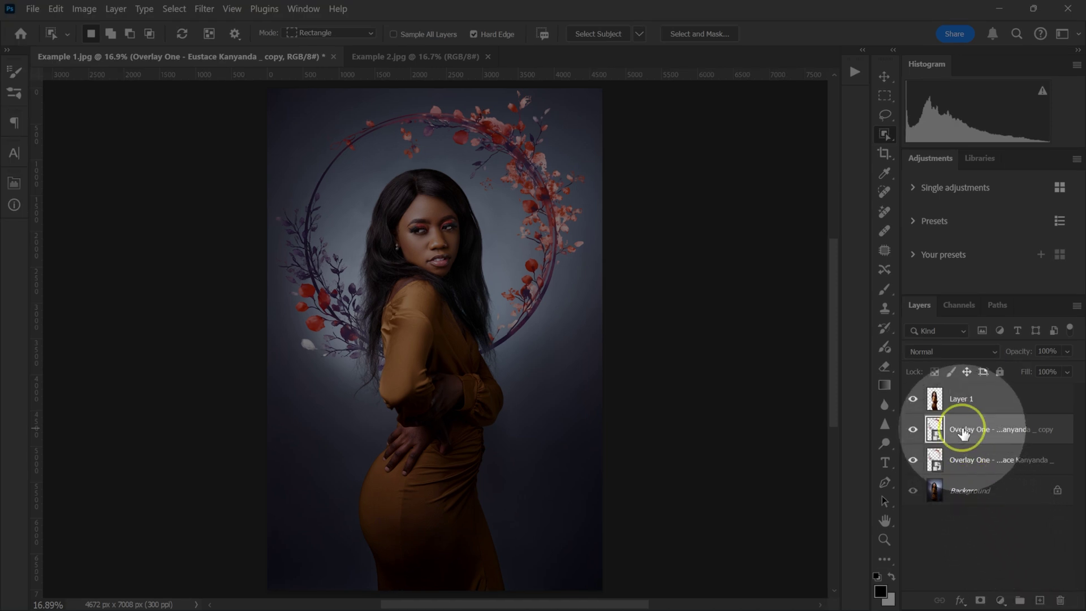
Move the wreath copy above Layer 1 and roughly enlarge, centre and rotate it over the woman
{"action": "left_click_drag", "start_coordinate": [963, 434], "coordinate": [966, 396]}
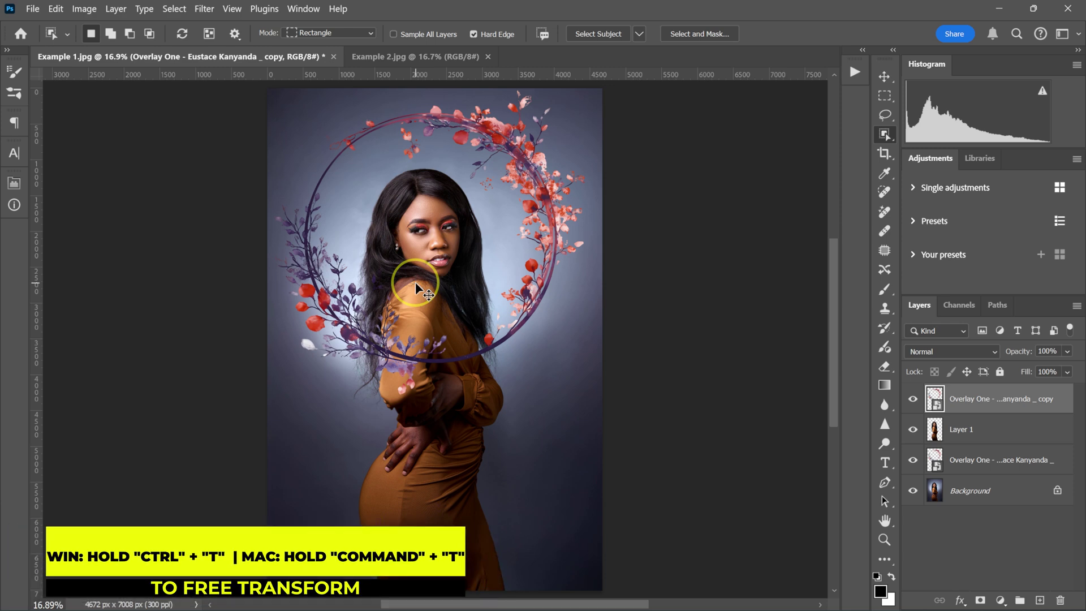
{"action": "key", "text": "ctrl+t"}
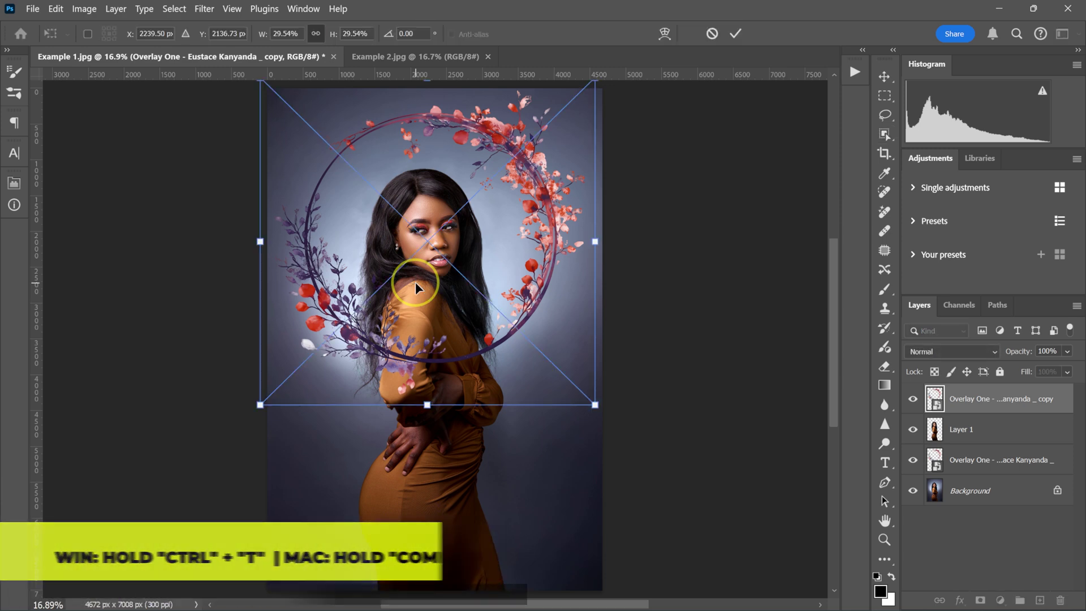
{"action": "left_click_drag", "start_coordinate": [429, 407], "coordinate": [426, 540]}
{"action": "left_click_drag", "start_coordinate": [529, 252], "coordinate": [509, 291]}
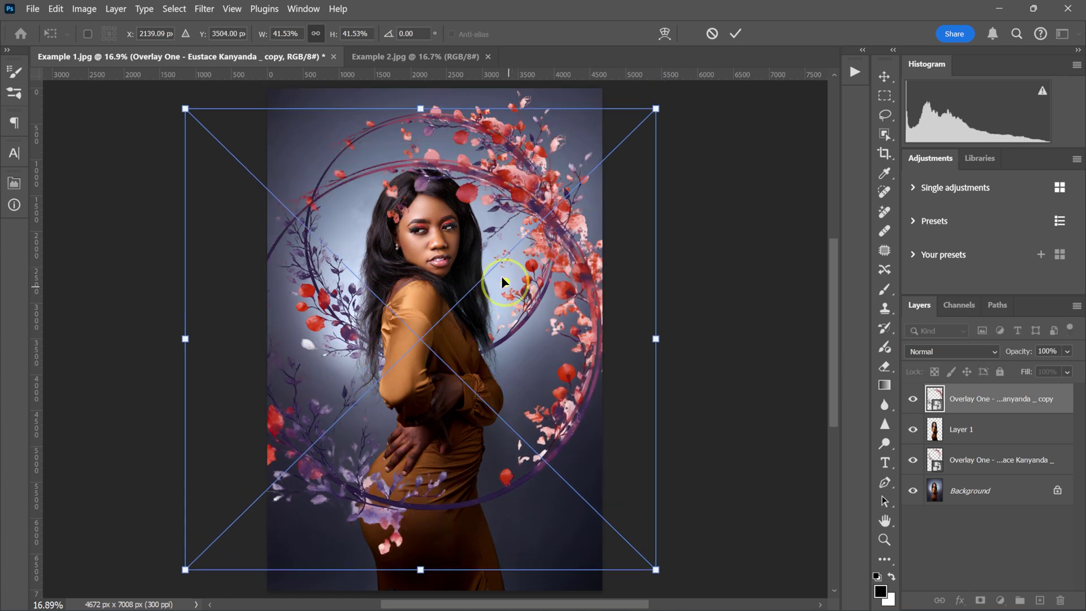
{"action": "left_click_drag", "start_coordinate": [425, 108], "coordinate": [425, 86]}
{"action": "left_click_drag", "start_coordinate": [413, 311], "coordinate": [506, 369]}
{"action": "left_click_drag", "start_coordinate": [161, 292], "coordinate": [106, 236]}
Refine the wreath copy to about 48.57% scale and -133.18° rotation, then commit
{"action": "left_click_drag", "start_coordinate": [807, 416], "coordinate": [772, 416]}
{"action": "left_click_drag", "start_coordinate": [430, 317], "coordinate": [435, 430]}
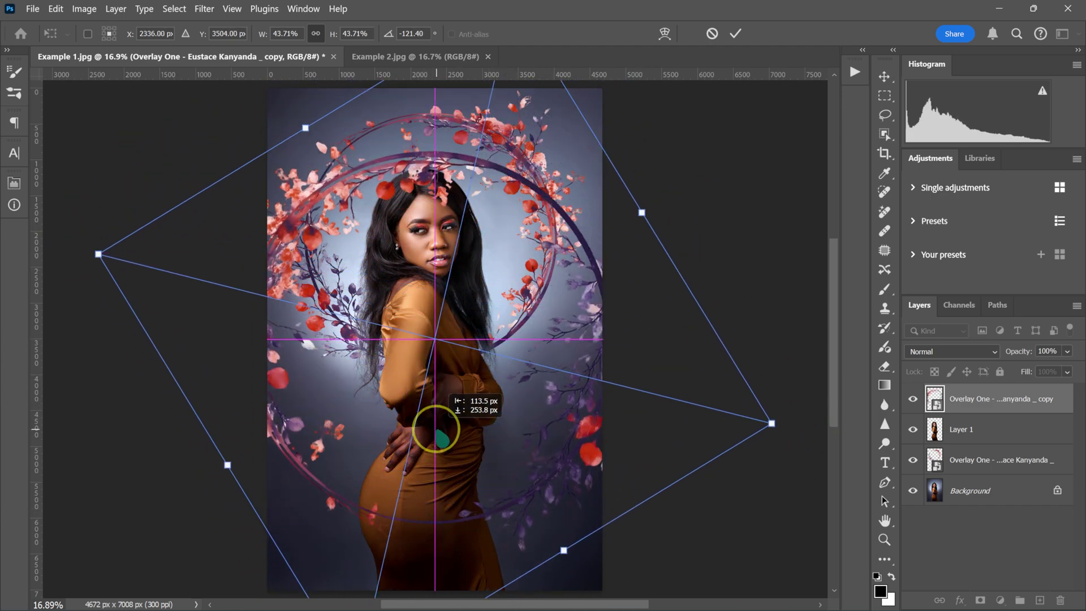
{"action": "left_click_drag", "start_coordinate": [304, 130], "coordinate": [601, 332]}
{"action": "left_click_drag", "start_coordinate": [538, 447], "coordinate": [537, 435]}
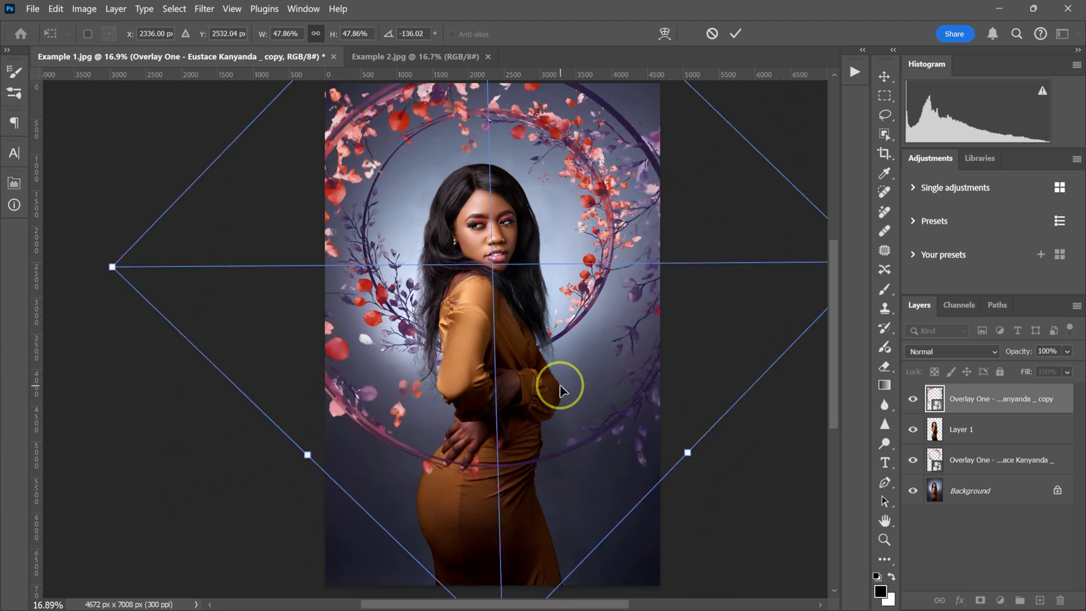
{"action": "key", "text": "ctrl+minus"}
{"action": "key", "text": "ctrl+minus"}
{"action": "key", "text": "ctrl+minus"}
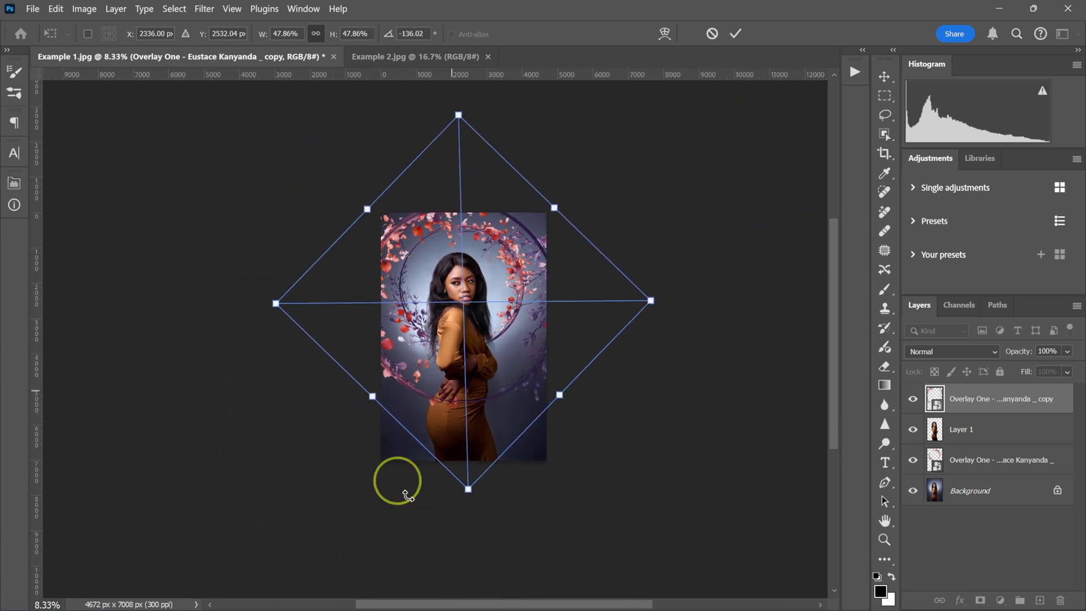
{"action": "key", "text": "ctrl+plus"}
{"action": "left_click_drag", "start_coordinate": [181, 334], "coordinate": [153, 294]}
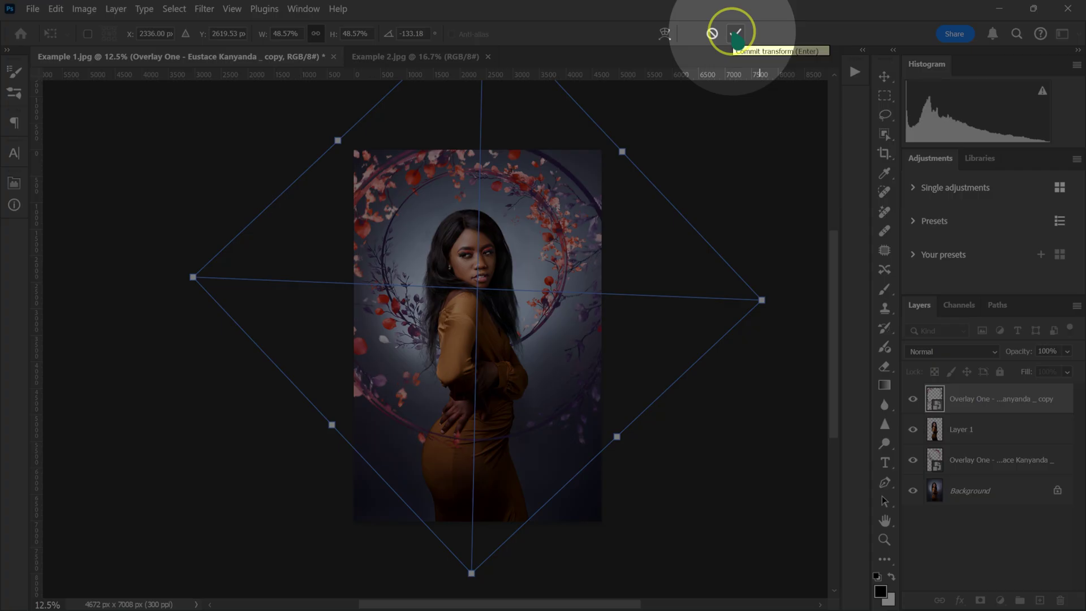
{"action": "left_click", "coordinate": [736, 35]}
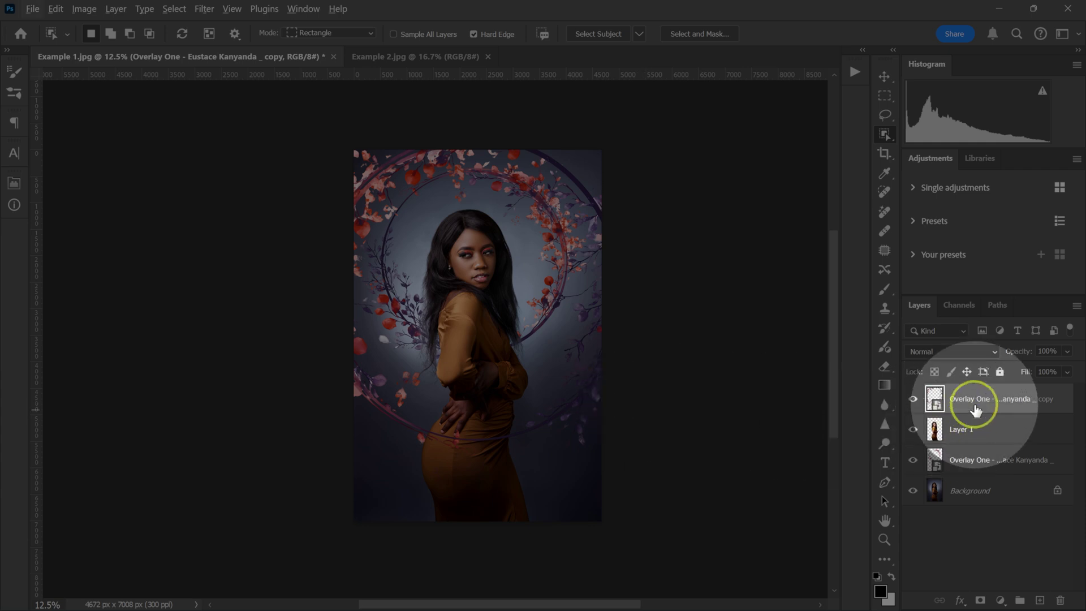
Duplicate the wreath as copy 2, scale it to 65.85%, rotate about 33°, and fit to screen
{"action": "left_click_drag", "start_coordinate": [980, 404], "coordinate": [1039, 600]}
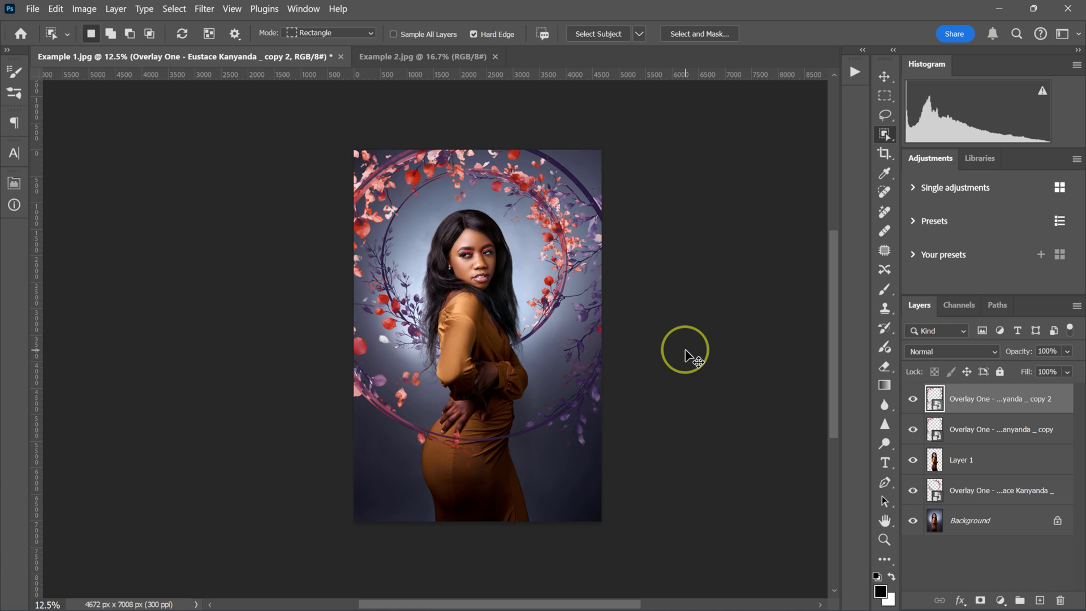
{"action": "key", "text": "ctrl+t"}
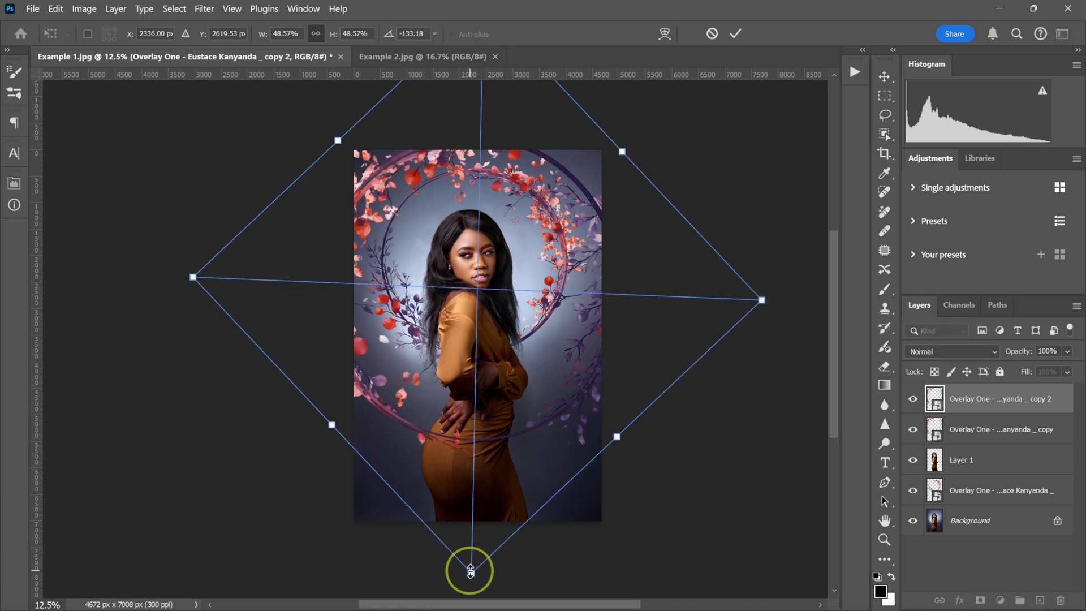
{"action": "key", "text": "ctrl+minus"}
{"action": "left_click_drag", "start_coordinate": [452, 457], "coordinate": [452, 515]}
{"action": "left_click_drag", "start_coordinate": [334, 250], "coordinate": [637, 439]}
{"action": "left_click_drag", "start_coordinate": [525, 243], "coordinate": [677, 95]}
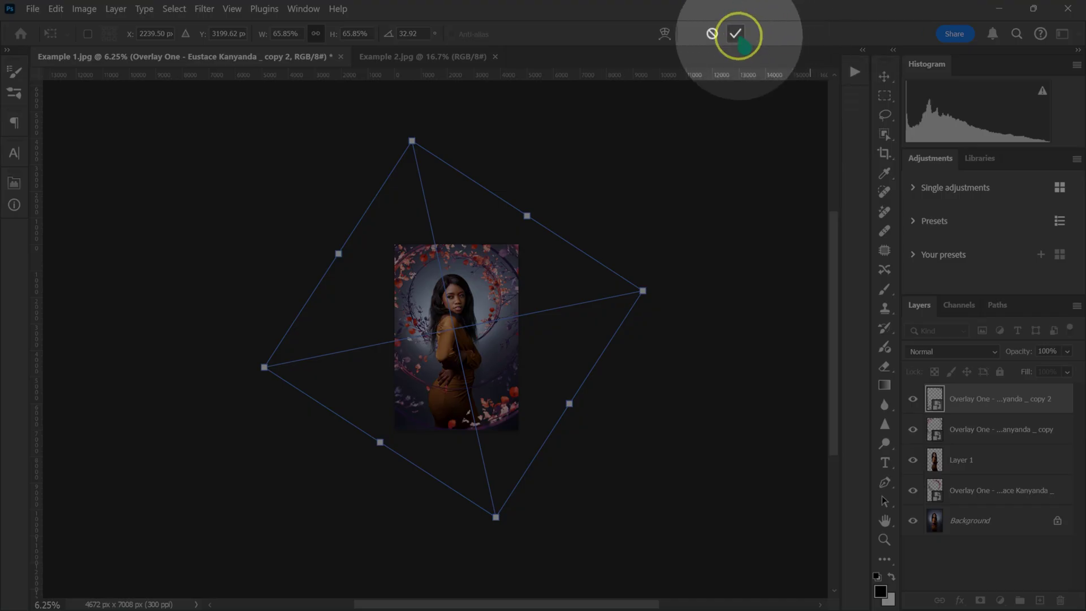
{"action": "left_click", "coordinate": [735, 34]}
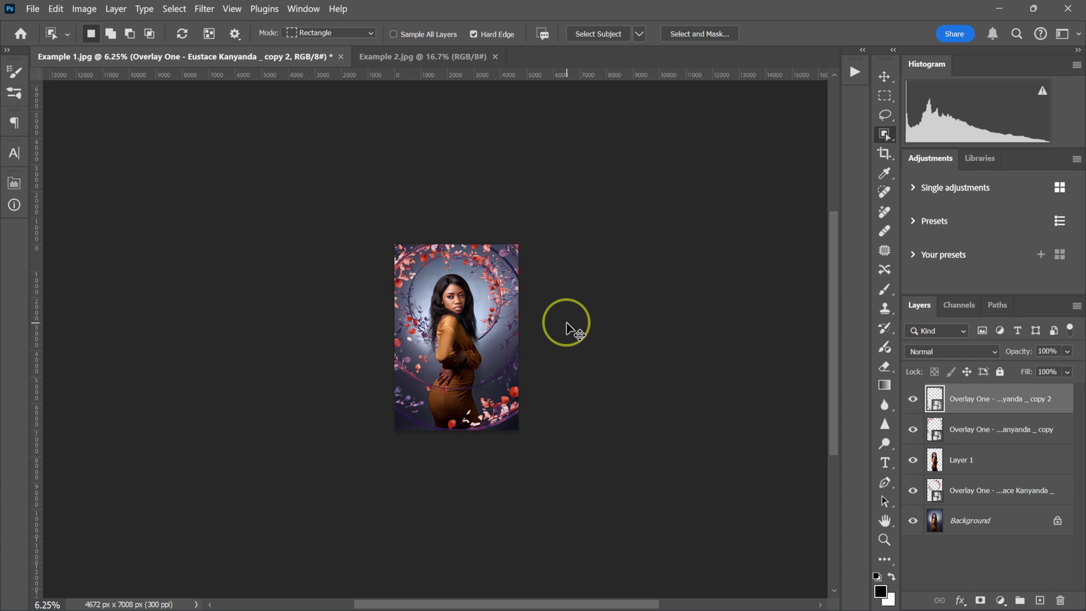
{"action": "key", "text": "ctrl+0"}
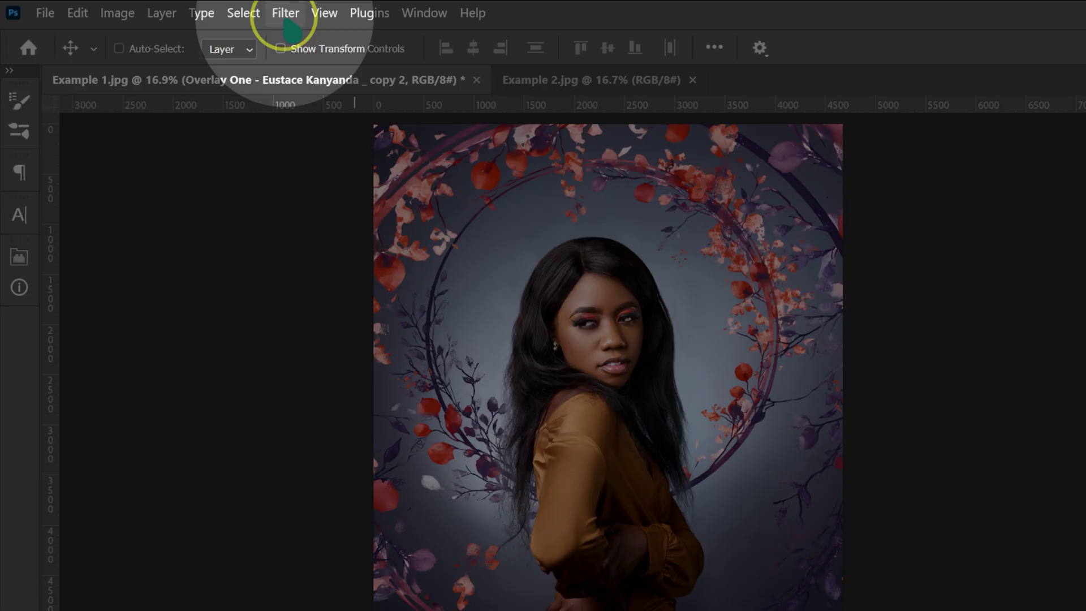
Apply a 60-pixel Gaussian Blur to the copy 2 wreath layer
{"action": "left_click", "coordinate": [287, 14]}
{"action": "mouse_move", "coordinate": [341, 242]}
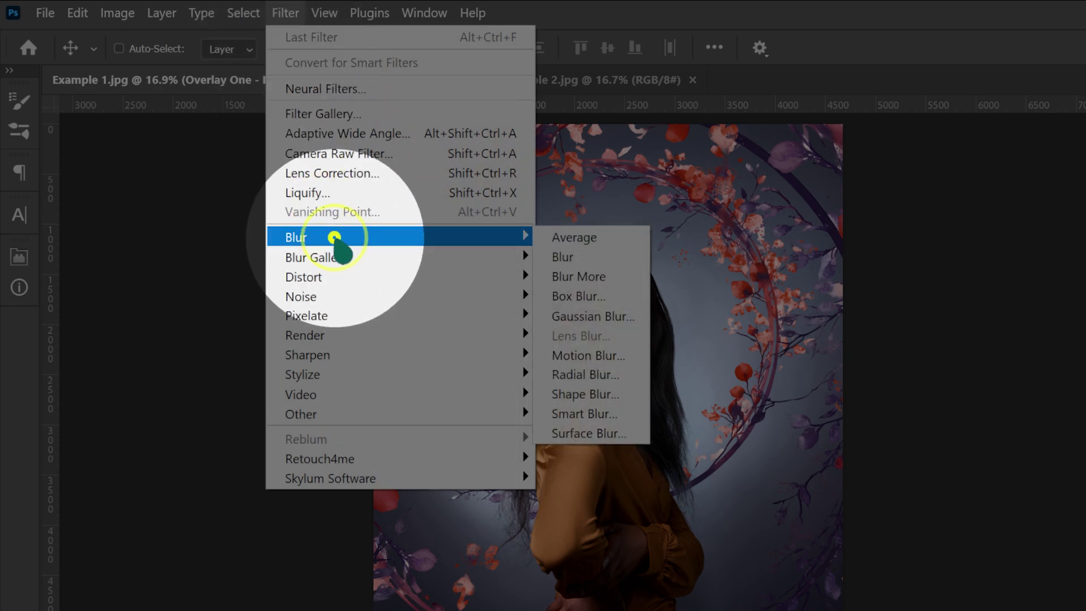
{"action": "left_click", "coordinate": [594, 318]}
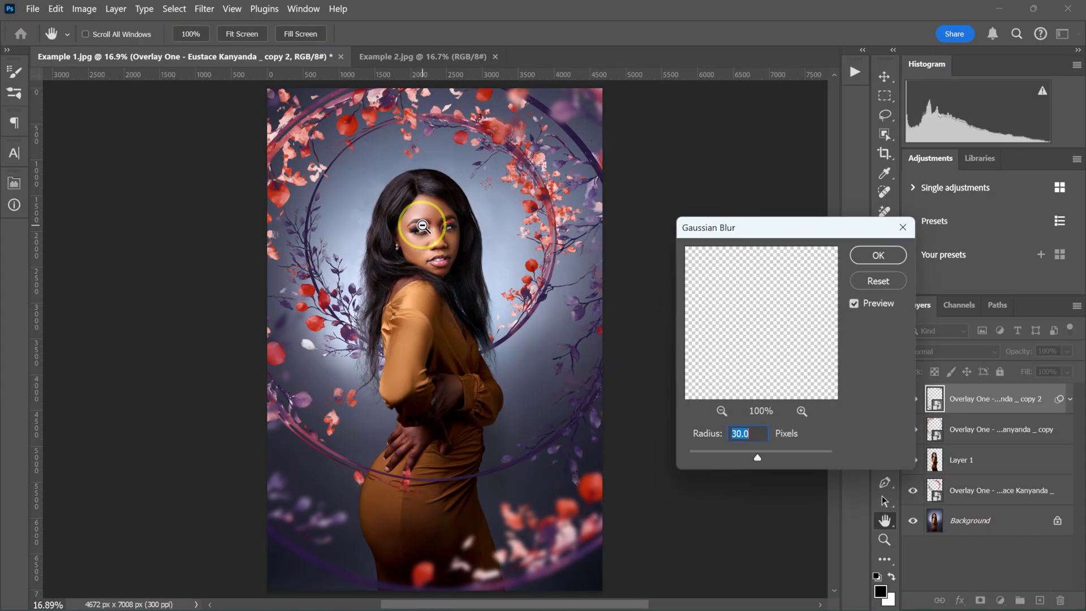
{"action": "left_click_drag", "start_coordinate": [789, 227], "coordinate": [739, 135]}
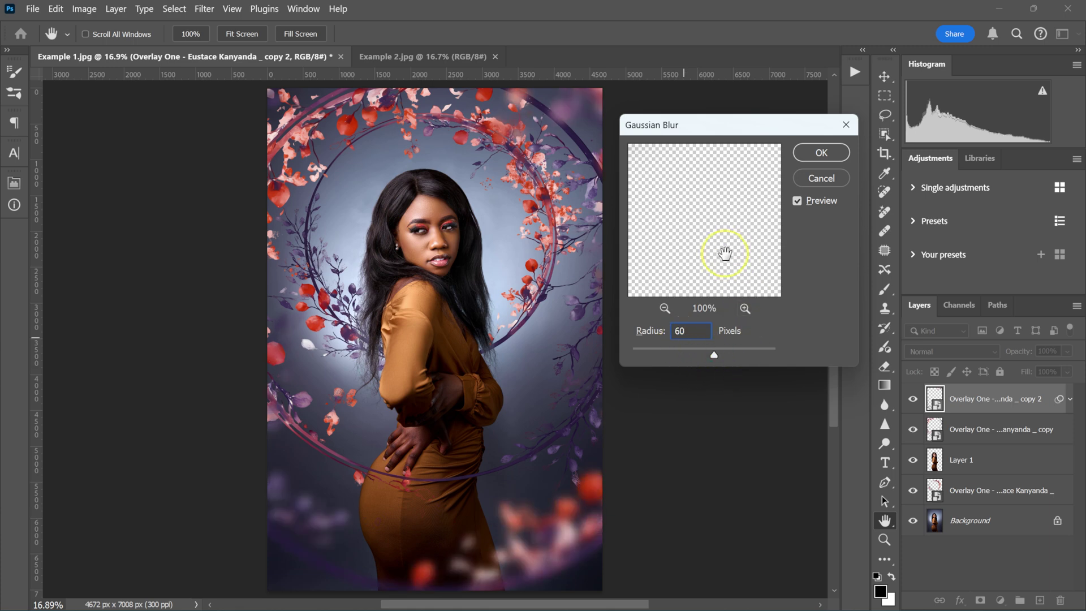
{"action": "left_click", "coordinate": [822, 154]}
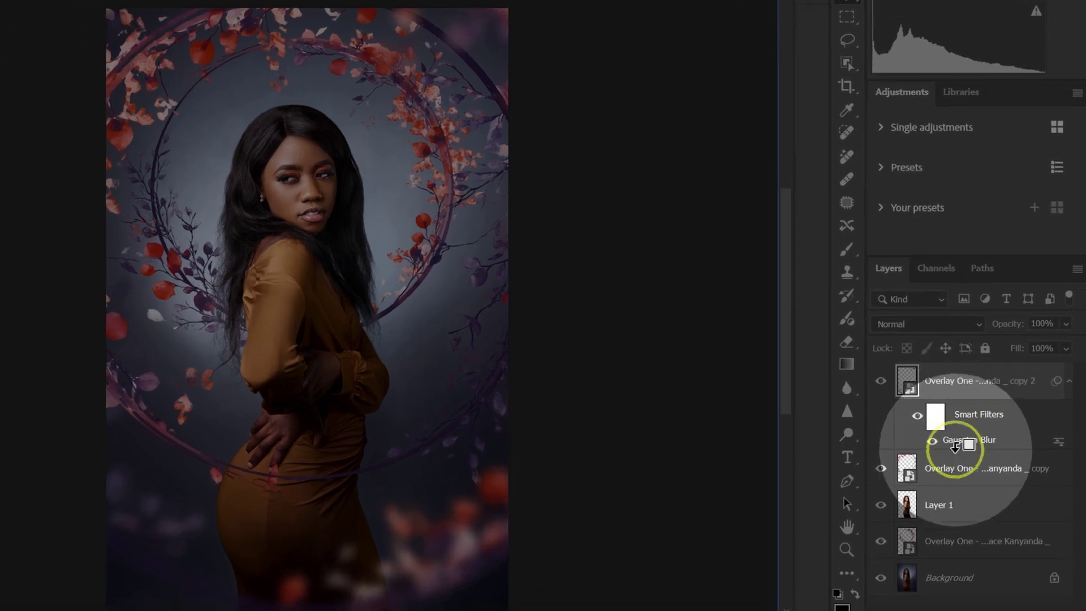
Select the second wreath copy layer and bring up the Filter > Blur menu
{"action": "left_click", "coordinate": [965, 474]}
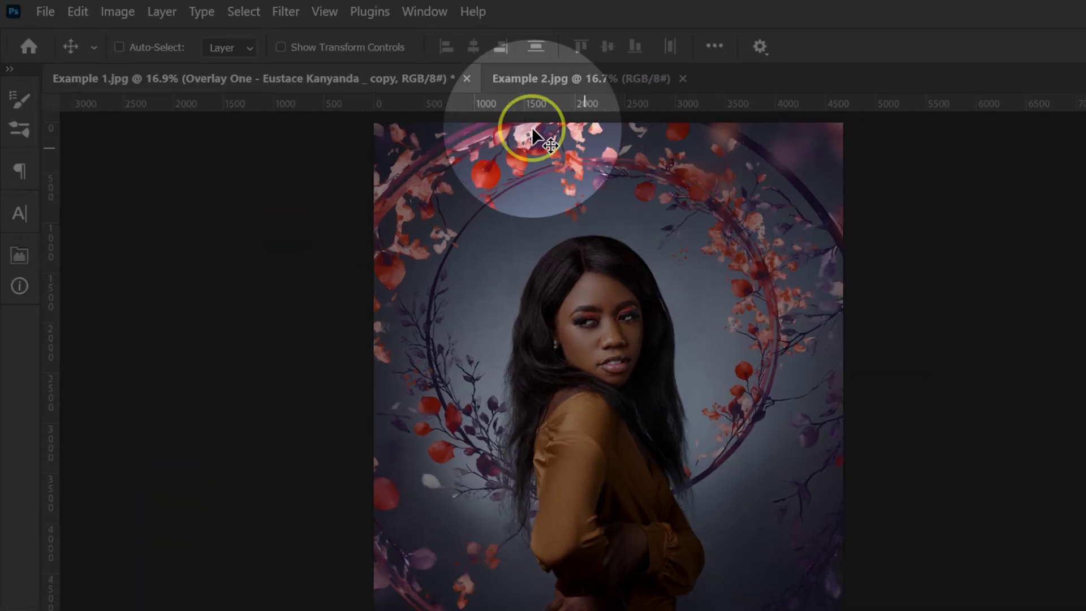
{"action": "left_click", "coordinate": [287, 11]}
{"action": "mouse_move", "coordinate": [346, 241]}
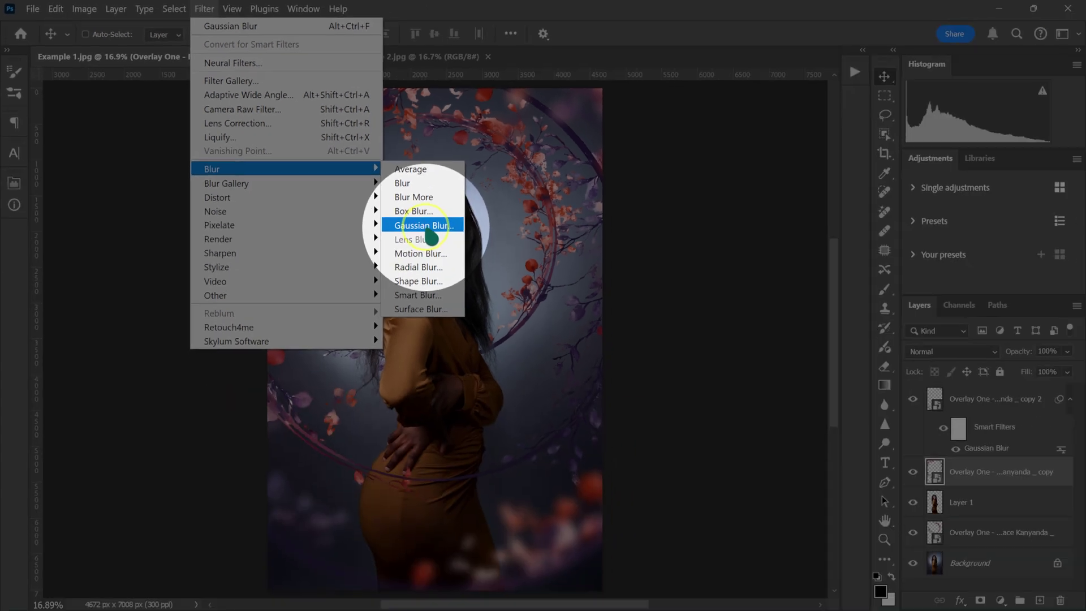
Apply Gaussian Blur with a 30-pixel radius to the selected wreath copy layer
{"action": "left_click", "coordinate": [456, 242]}
{"action": "left_click_drag", "start_coordinate": [726, 130], "coordinate": [670, 222]}
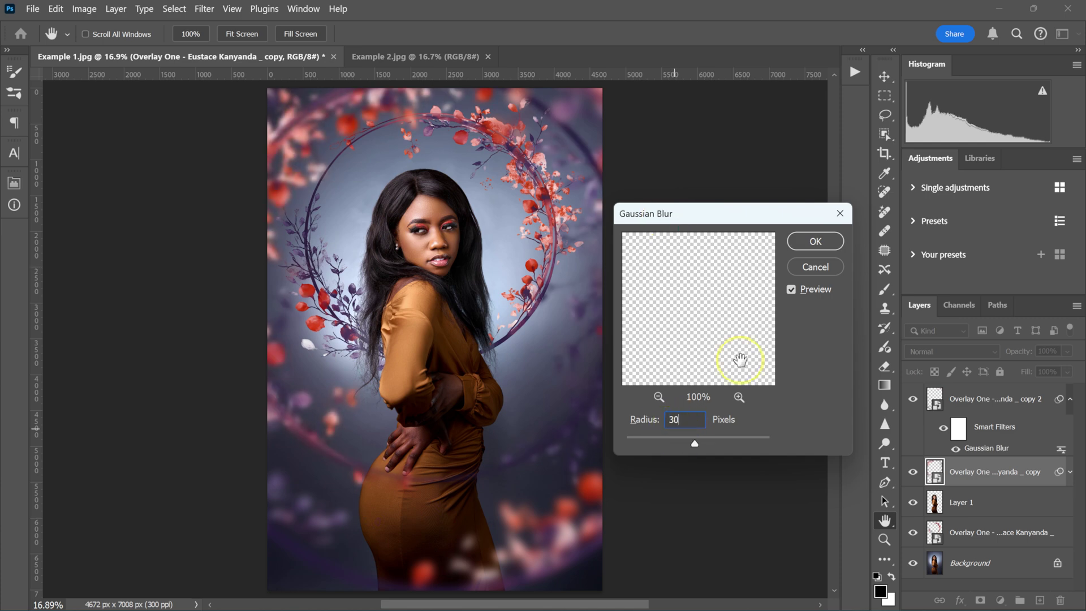
{"action": "left_click", "coordinate": [815, 241]}
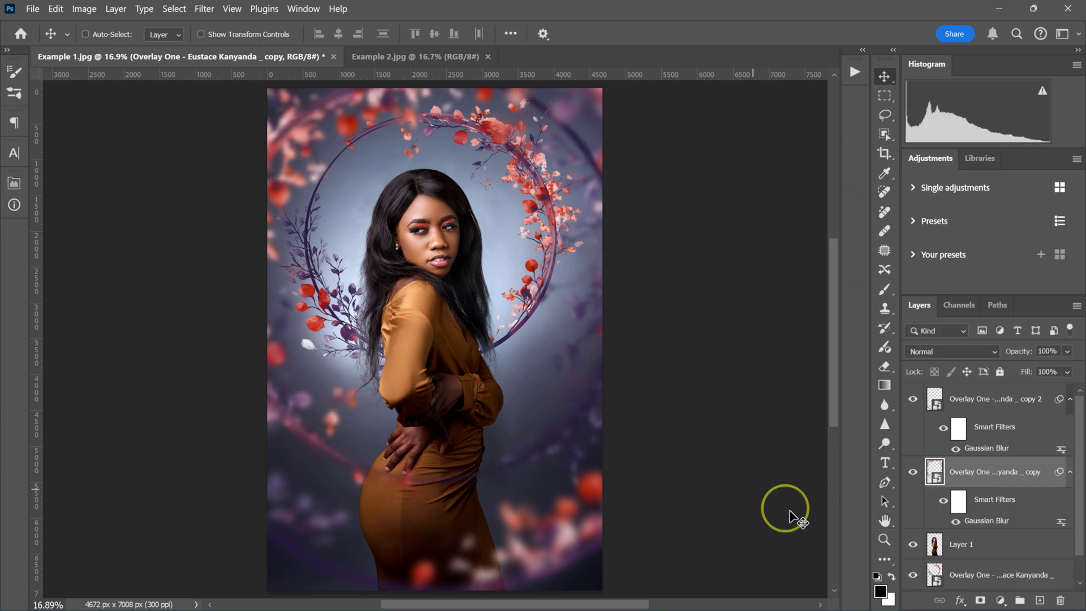
{"action": "scroll", "coordinate": [1067, 558], "scroll_direction": "down", "scroll_amount": 1}
{"action": "left_click", "coordinate": [914, 577], "text": "alt"}
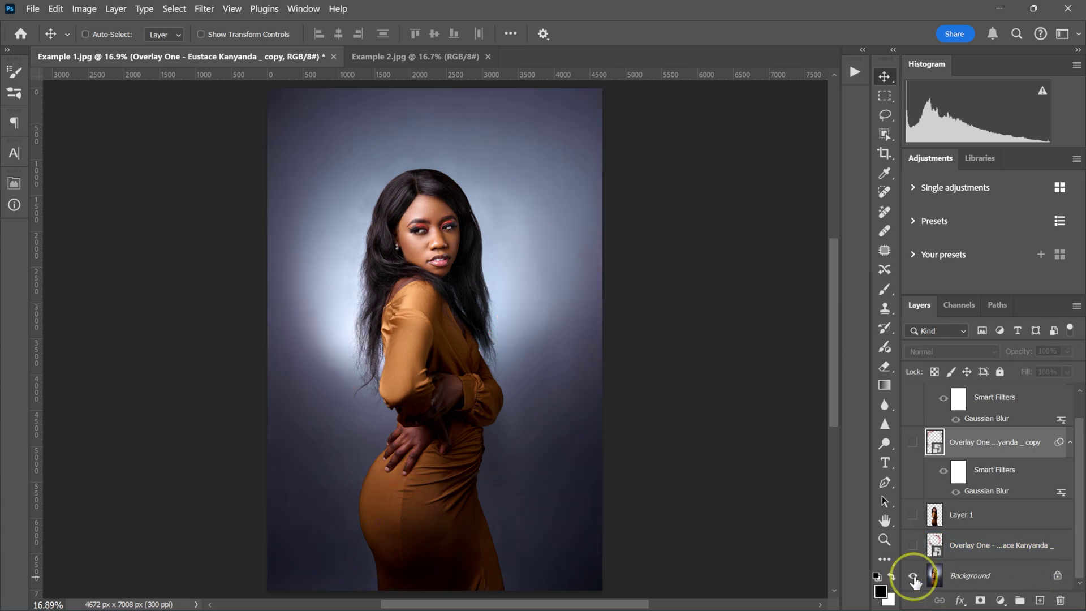
{"action": "left_click", "coordinate": [913, 577], "text": "alt"}
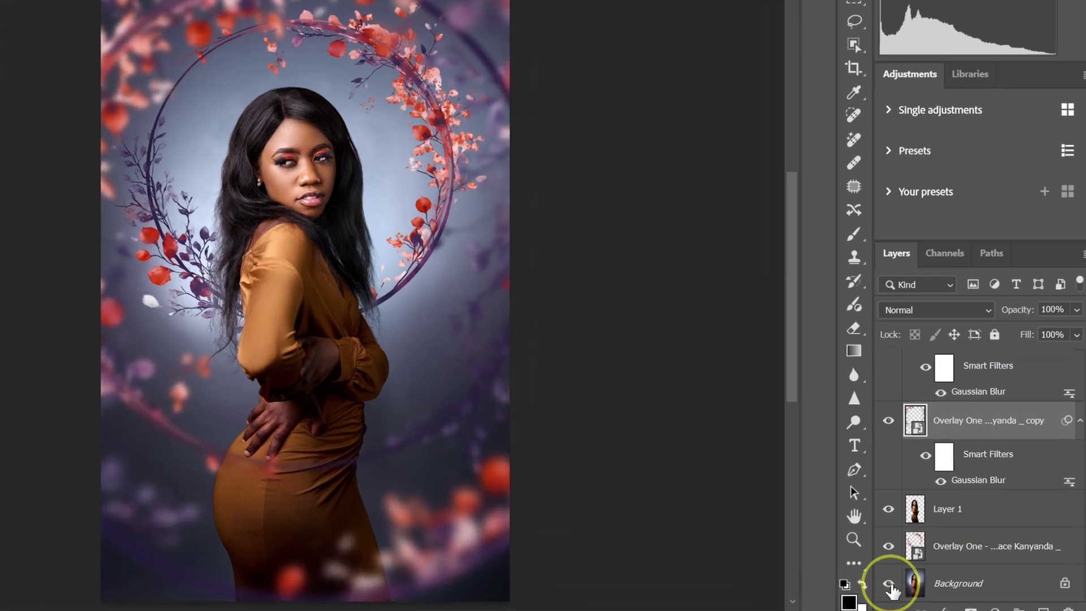
{"action": "left_click", "coordinate": [889, 585], "text": "alt"}
{"action": "left_click", "coordinate": [890, 586], "text": "alt"}
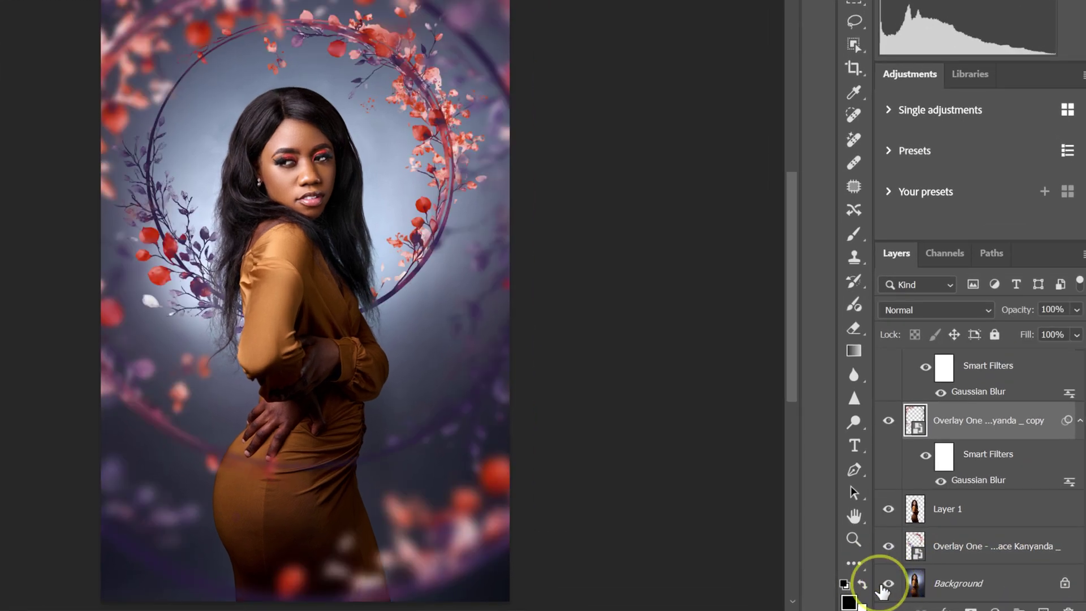
{"action": "left_click_drag", "start_coordinate": [715, 470], "coordinate": [670, 436]}
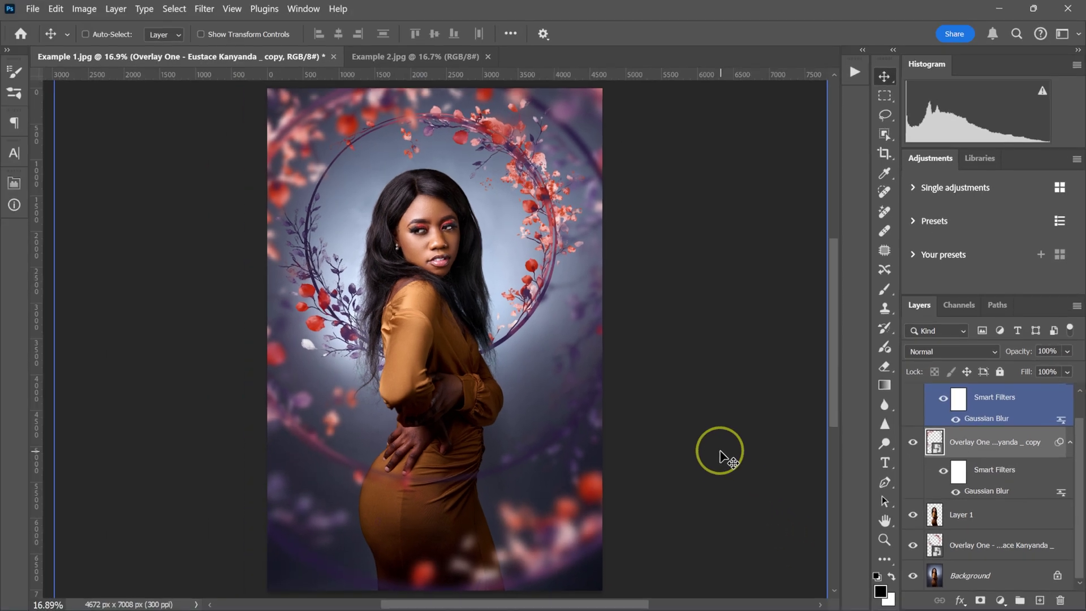
{"action": "left_click_drag", "start_coordinate": [720, 452], "coordinate": [748, 538]}
{"action": "left_click_drag", "start_coordinate": [780, 579], "coordinate": [974, 403]}
Select both blurred wreath copies and combine them into a new Group 1
{"action": "left_click", "coordinate": [974, 400]}
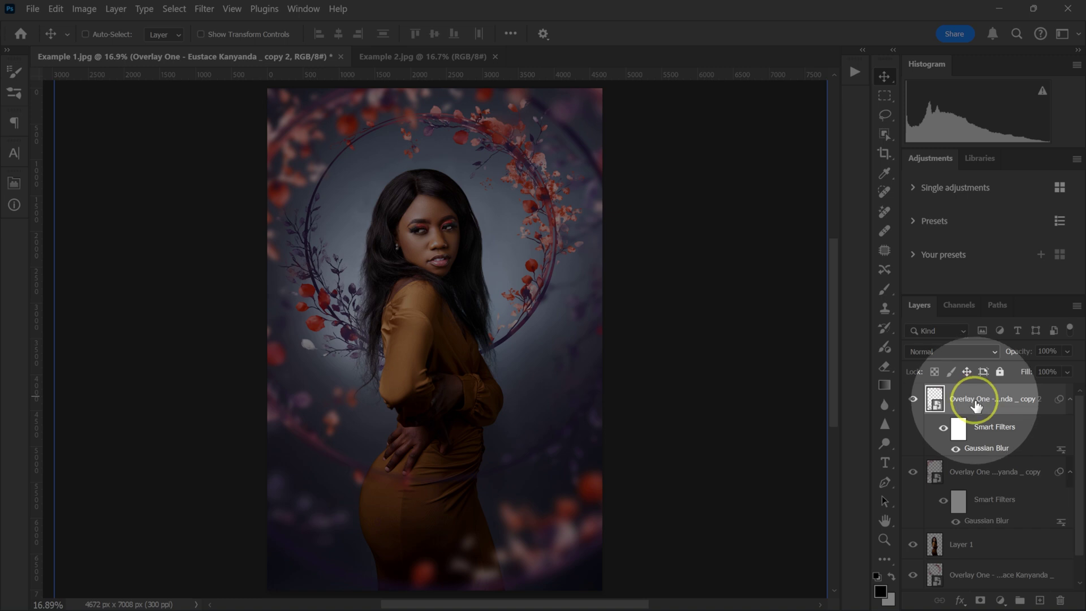
{"action": "left_click", "coordinate": [978, 470]}
{"action": "left_click", "coordinate": [969, 474]}
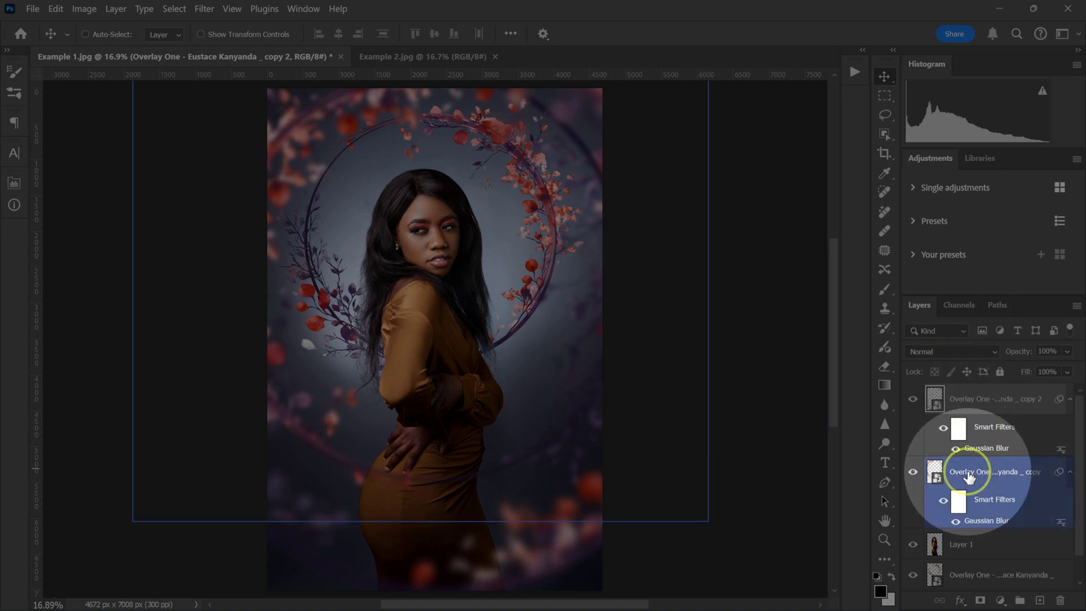
{"action": "left_click", "coordinate": [969, 475], "text": "ctrl"}
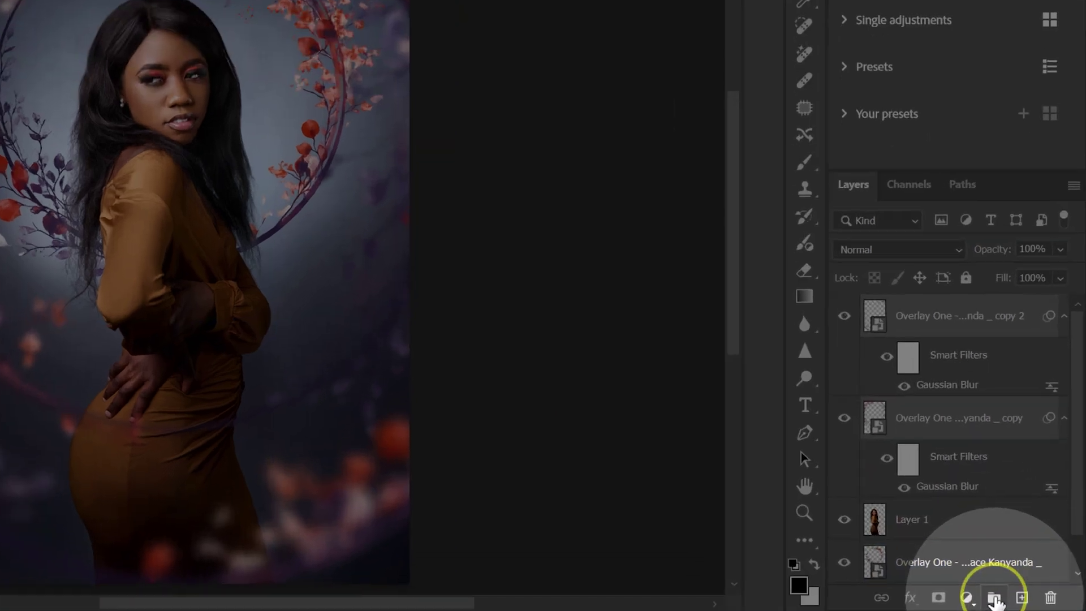
{"action": "left_click", "coordinate": [1020, 600]}
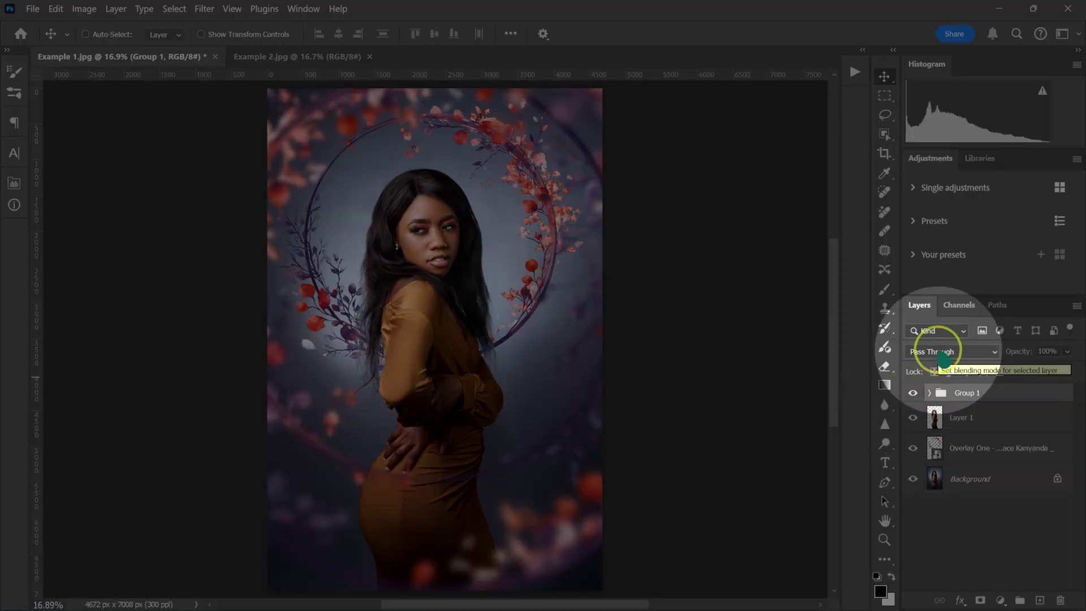
Set Group 1 and Overlay One to Luminosity blending, then view the Background layer alone
{"action": "left_click", "coordinate": [942, 353]}
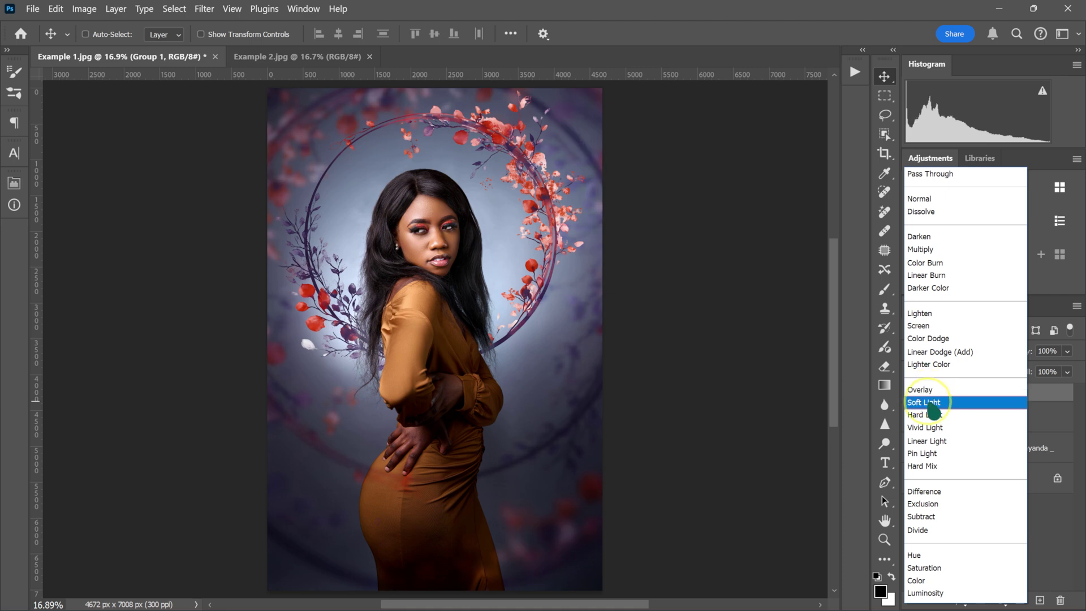
{"action": "left_click", "coordinate": [925, 594]}
{"action": "left_click", "coordinate": [970, 450]}
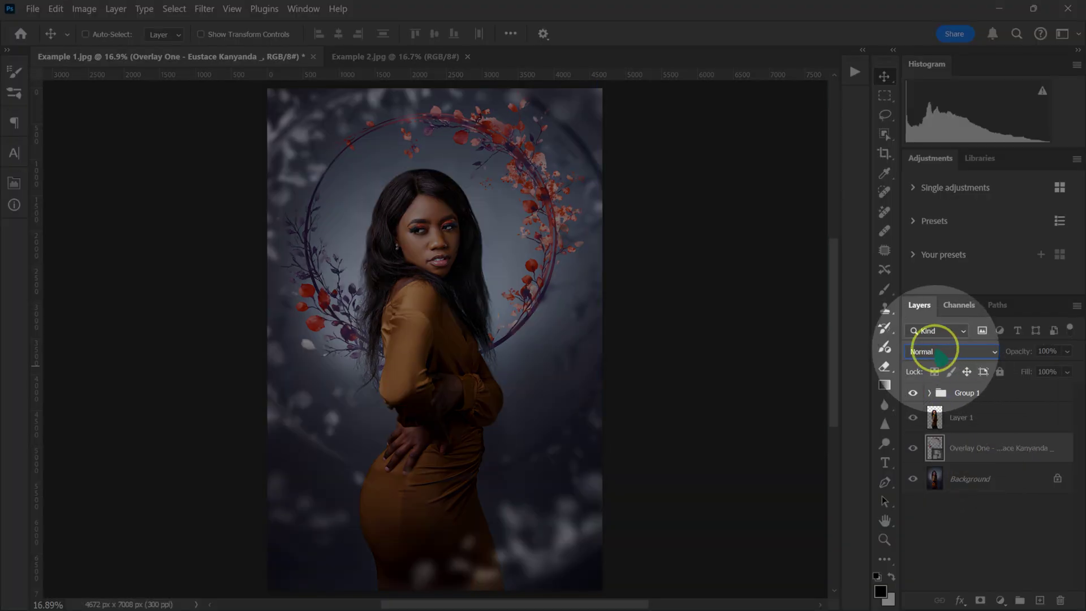
{"action": "left_click", "coordinate": [937, 352]}
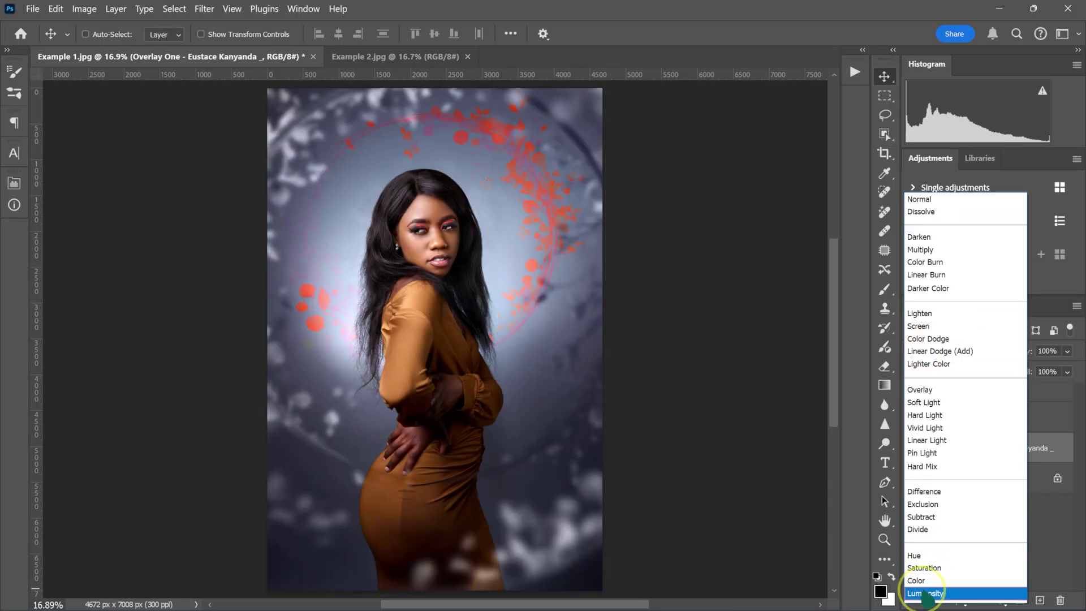
{"action": "left_click", "coordinate": [926, 594]}
{"action": "key", "text": "ctrl"}
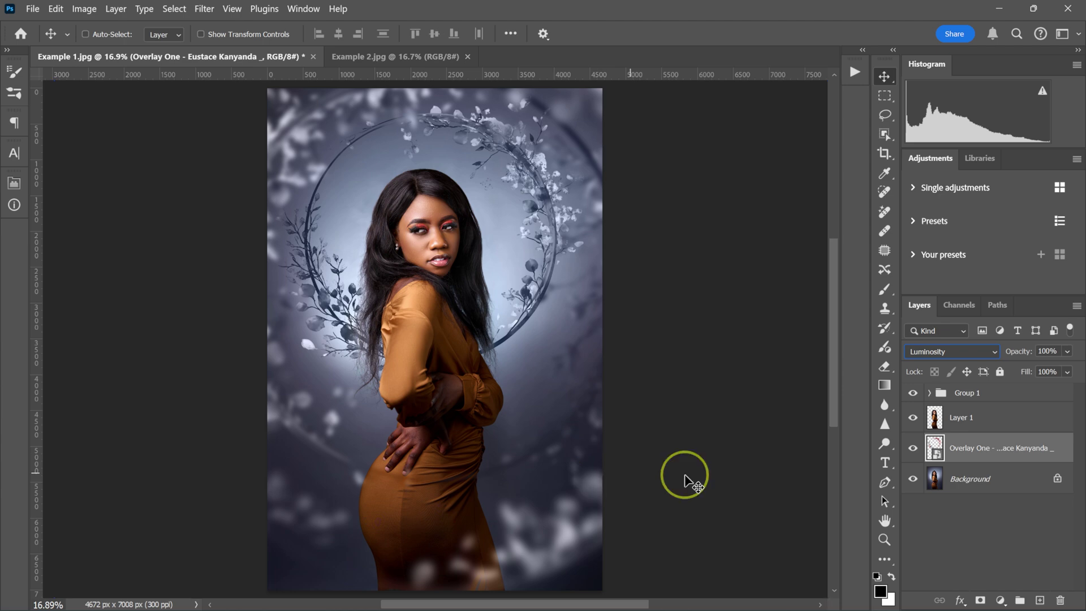
{"action": "left_click", "coordinate": [912, 480], "text": "alt"}
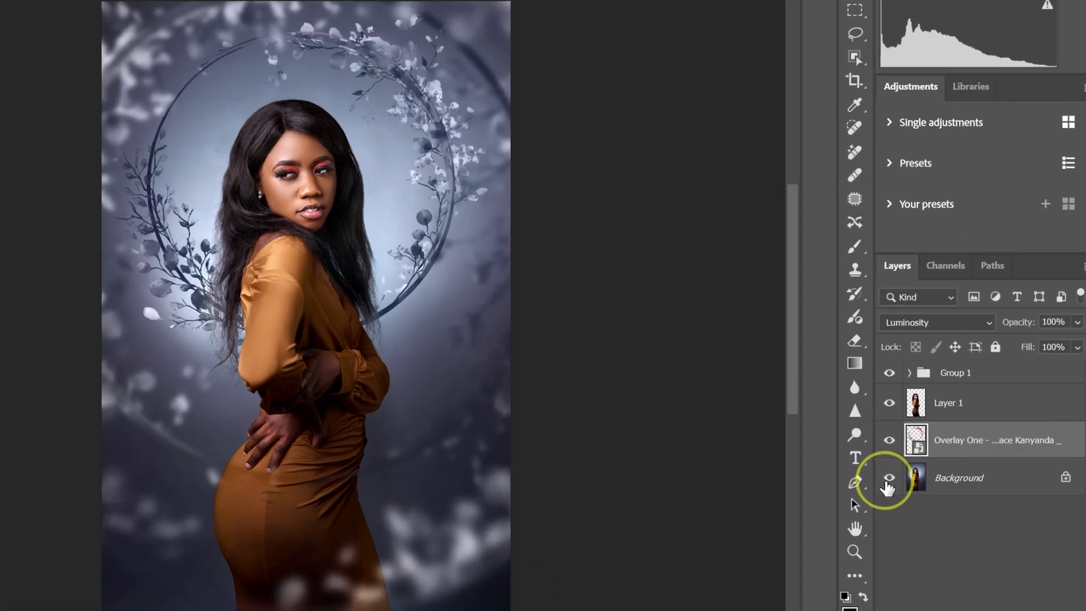
Make all layers visible again and return Overlay One to Normal blending
{"action": "left_click", "coordinate": [912, 481], "text": "alt"}
{"action": "left_click", "coordinate": [912, 481], "text": "alt"}
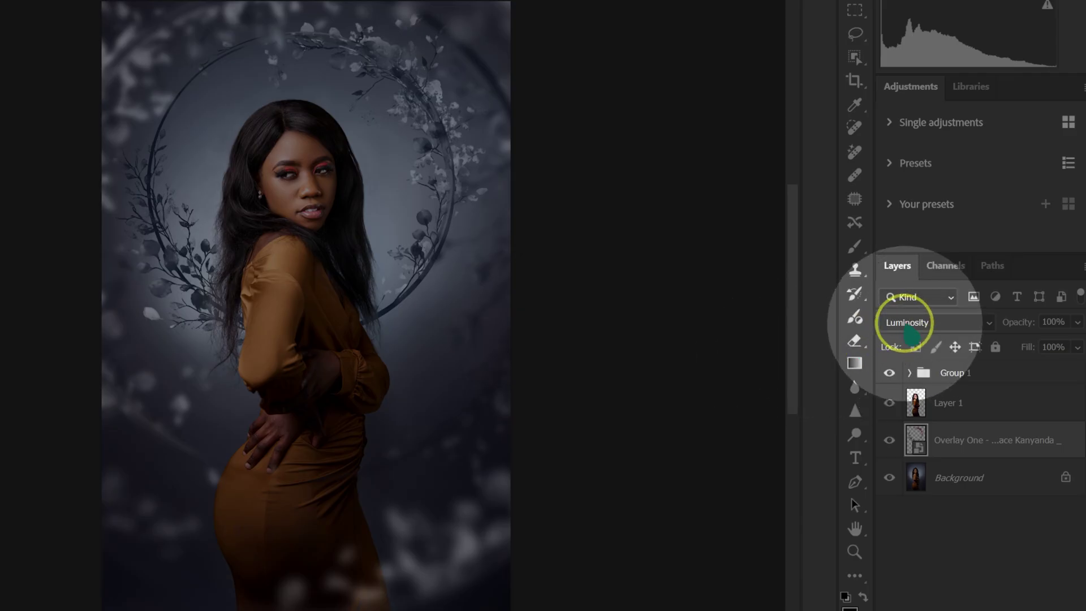
{"action": "left_click", "coordinate": [908, 325]}
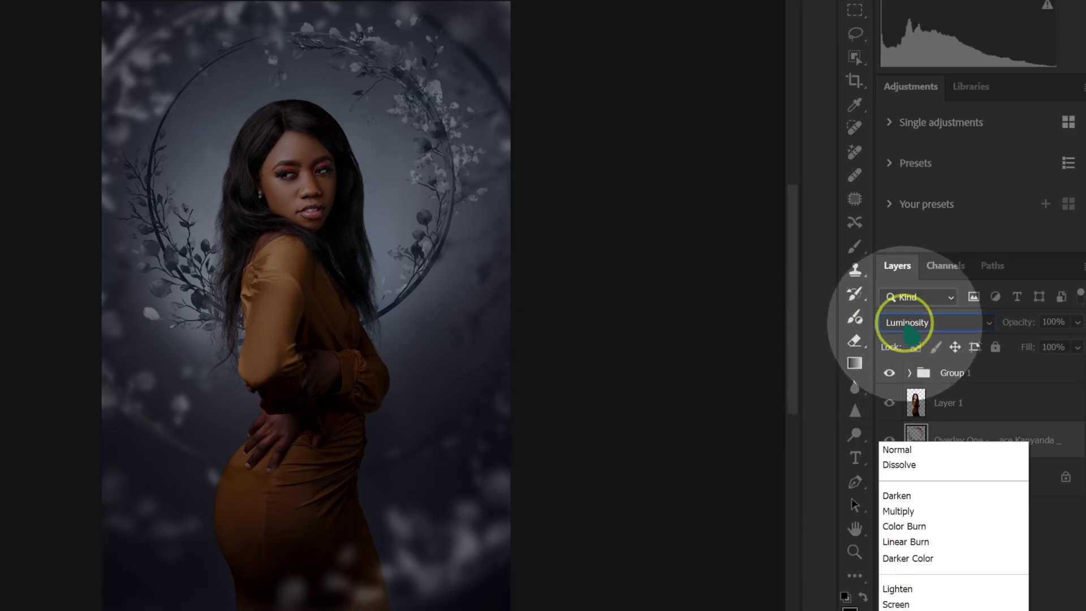
{"action": "left_click", "coordinate": [911, 140]}
Set Group 1's blend mode to Pass Through
{"action": "left_click", "coordinate": [959, 376]}
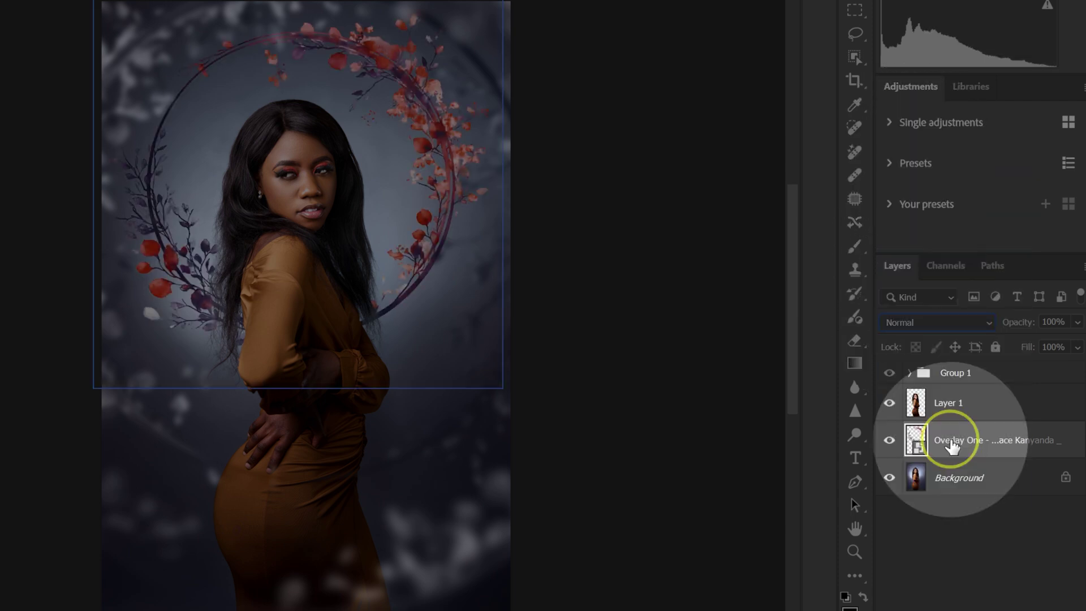
{"action": "scroll", "coordinate": [928, 326], "scroll_direction": "up", "scroll_amount": 1}
{"action": "left_click", "coordinate": [928, 324]}
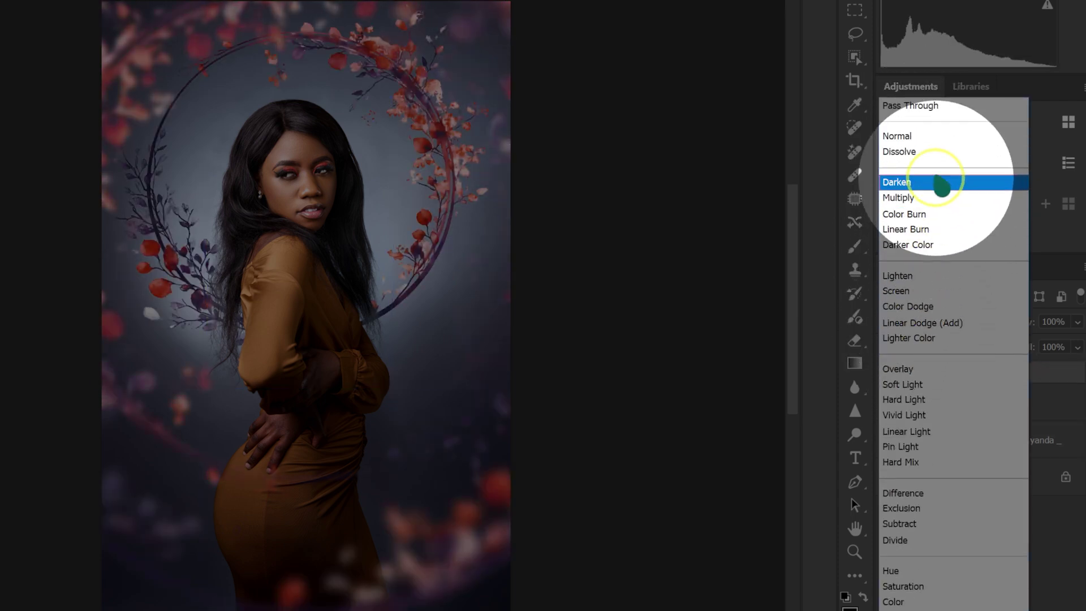
{"action": "left_click", "coordinate": [948, 116]}
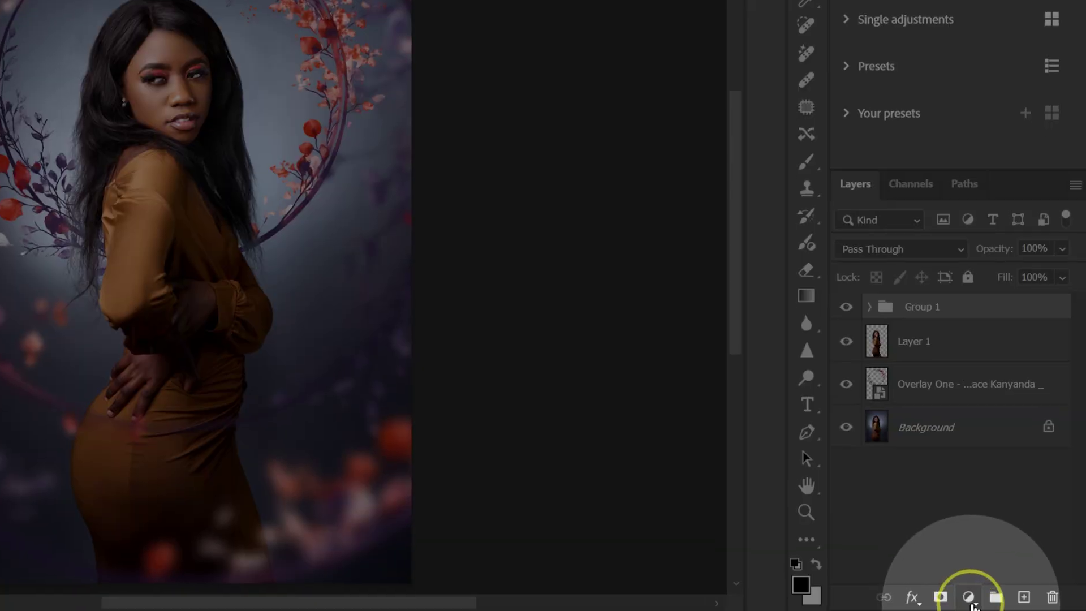
Add a Hue/Saturation adjustment clipped to Group 1, with Hue at -9
{"action": "left_click", "coordinate": [970, 599]}
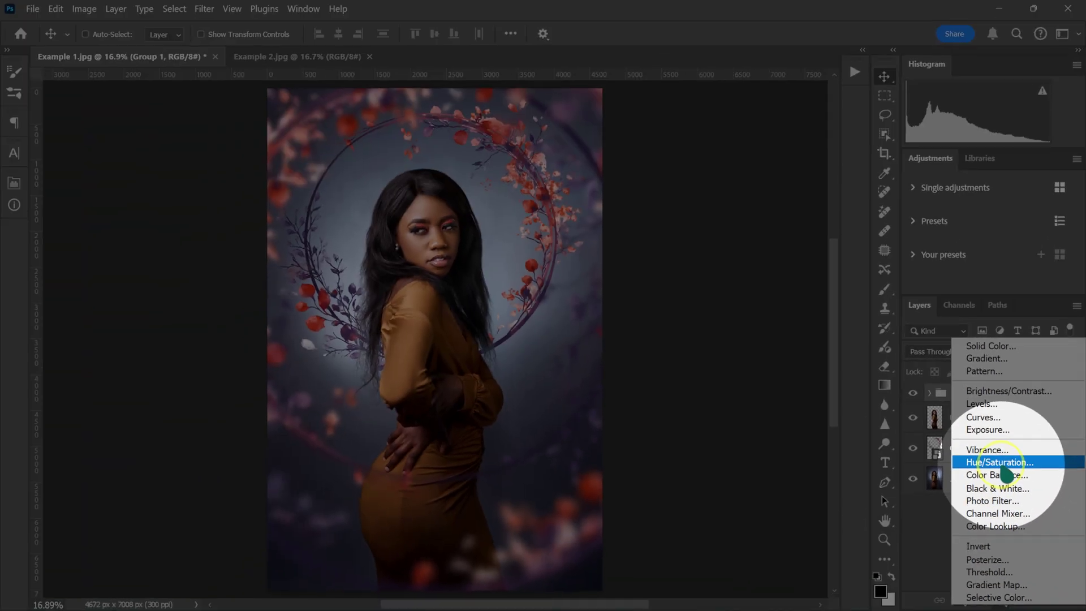
{"action": "left_click", "coordinate": [973, 404]}
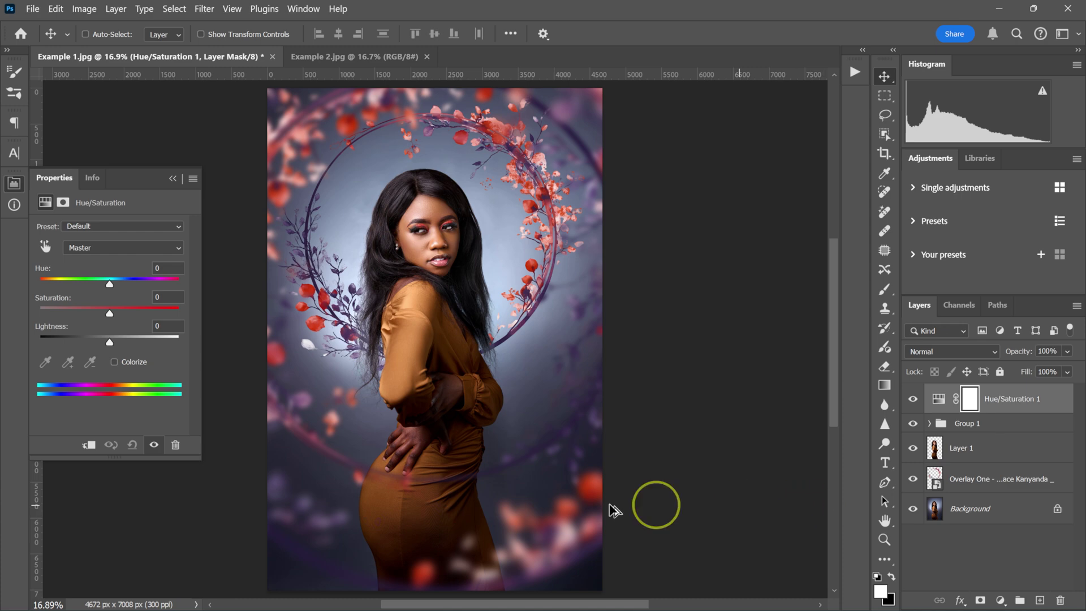
{"action": "left_click_drag", "start_coordinate": [130, 177], "coordinate": [745, 121]}
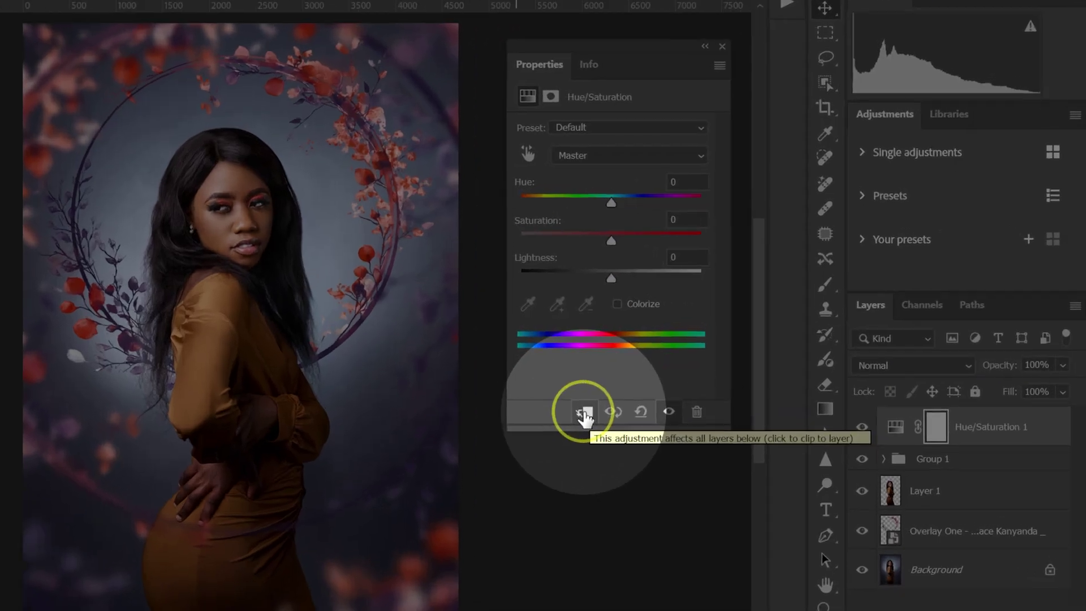
{"action": "left_click", "coordinate": [584, 413]}
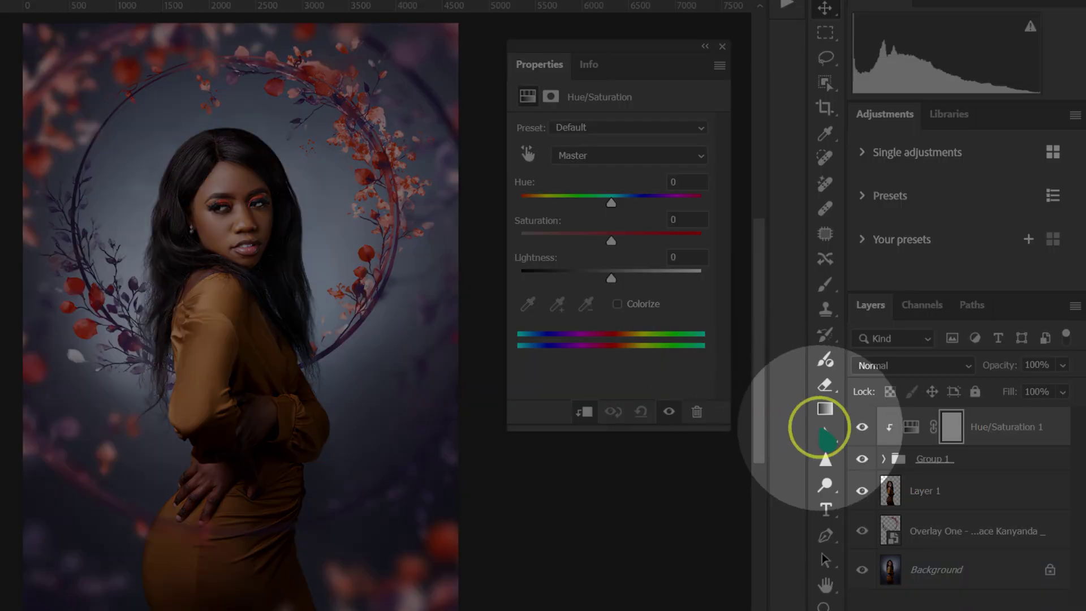
{"action": "left_click", "coordinate": [897, 460]}
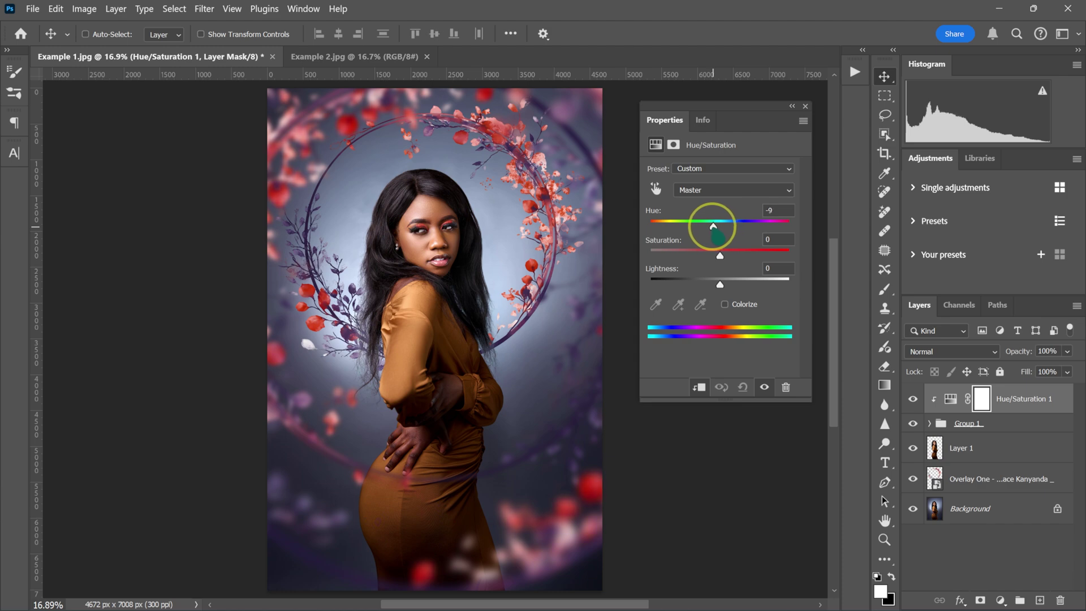
Shift Hue/Saturation 1 to Hue +125 and place a duplicate just above Overlay One
{"action": "left_click_drag", "start_coordinate": [702, 223], "coordinate": [786, 227]}
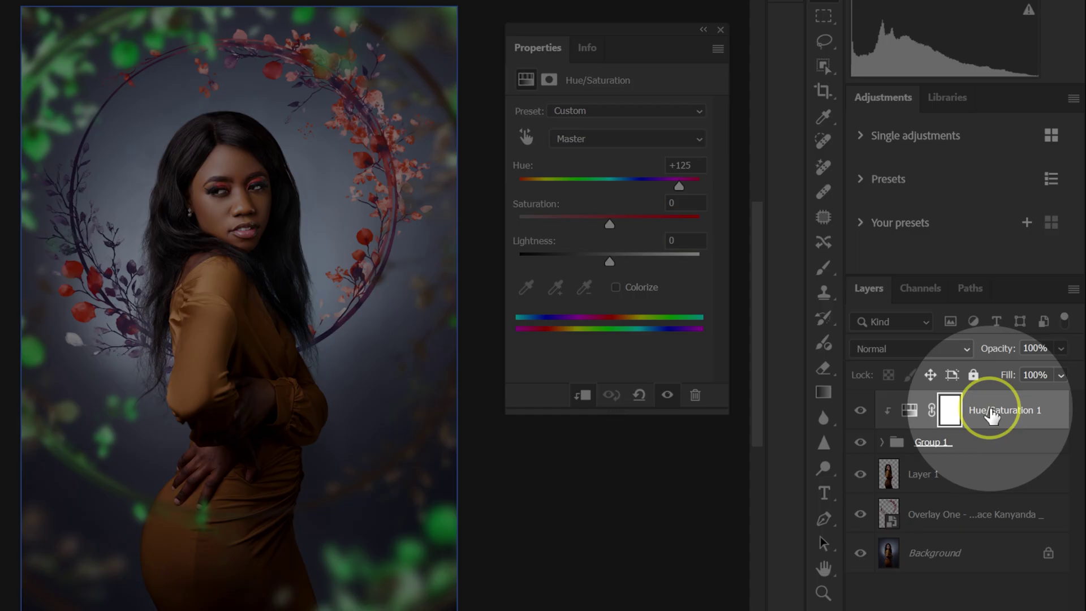
{"action": "left_click_drag", "start_coordinate": [1021, 398], "coordinate": [1030, 589]}
{"action": "left_click_drag", "start_coordinate": [957, 336], "coordinate": [962, 451]}
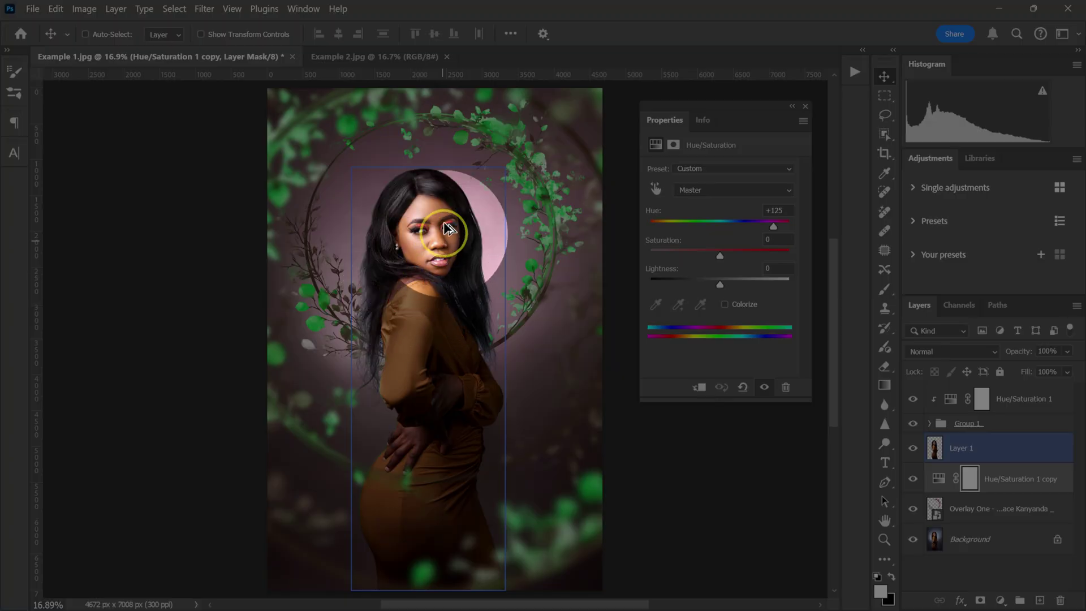
{"action": "left_click_drag", "start_coordinate": [176, 88], "coordinate": [245, 104]}
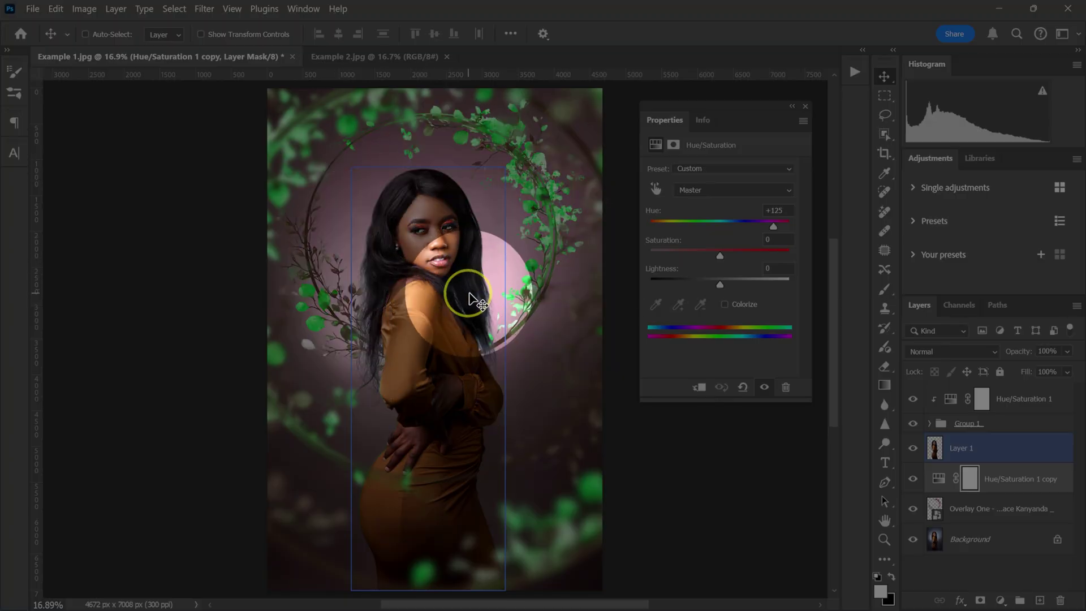
Clip the adjustment copy to Overlay One and set both Hue/Saturation layers to Hue -40
{"action": "left_click", "coordinate": [937, 512]}
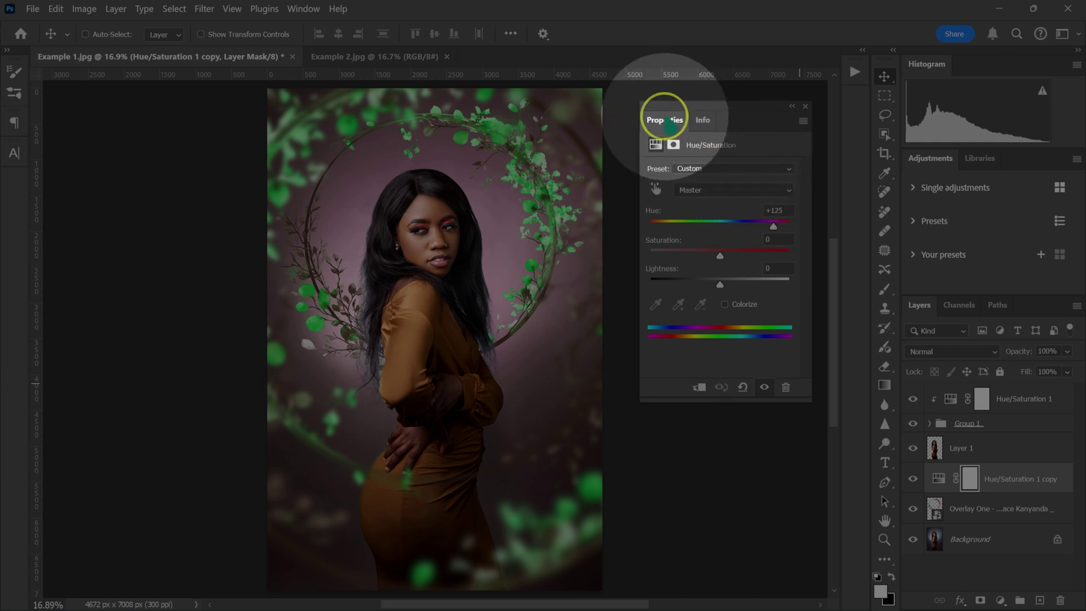
{"action": "left_click", "coordinate": [700, 390]}
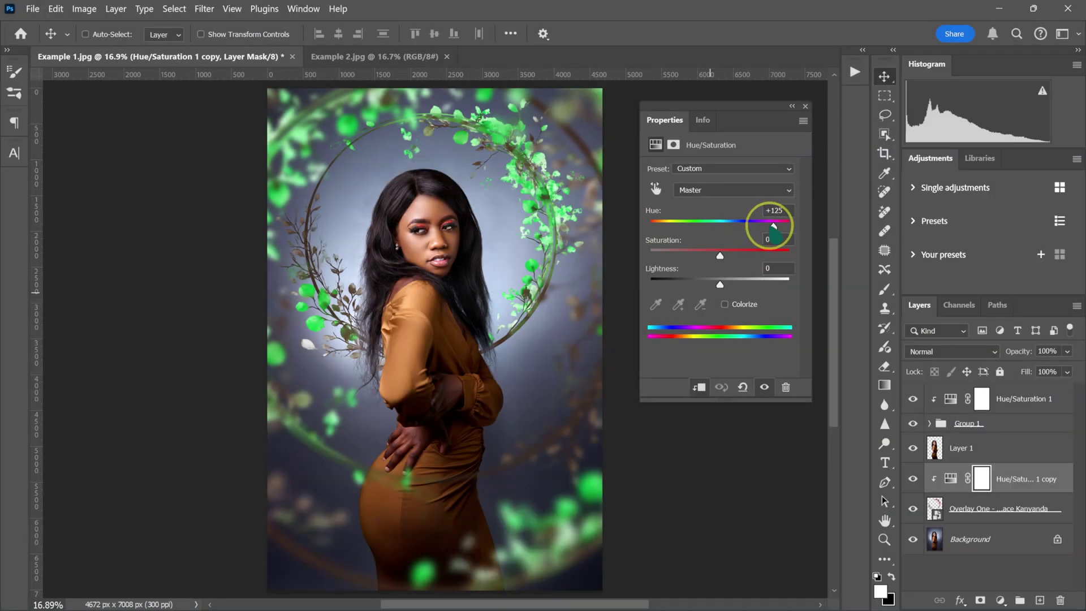
{"action": "left_click_drag", "start_coordinate": [771, 225], "coordinate": [692, 226]}
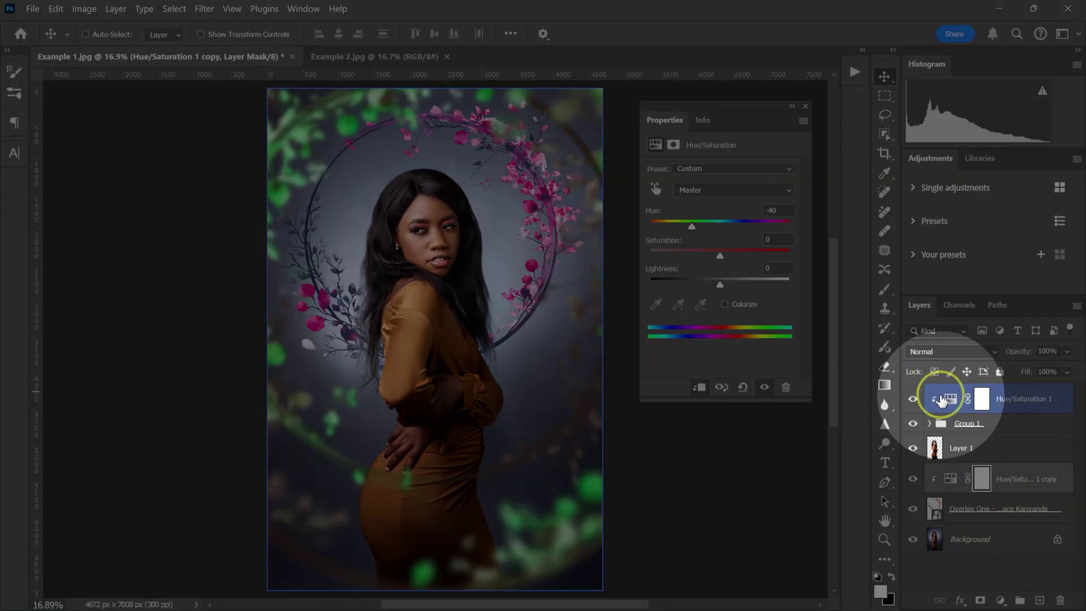
{"action": "left_click", "coordinate": [951, 402]}
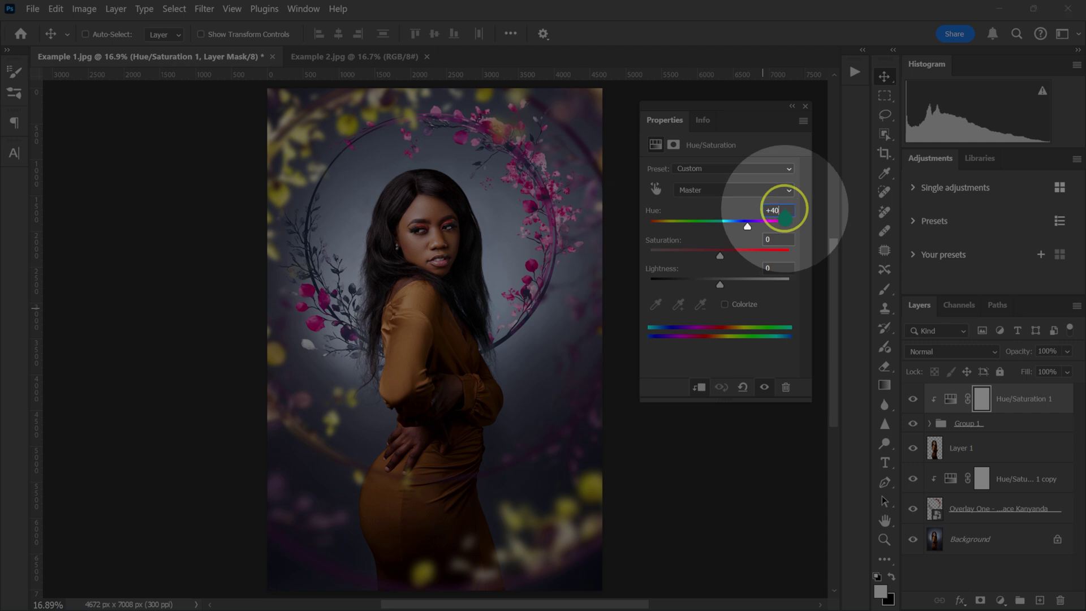
{"action": "type", "text": "-4"}
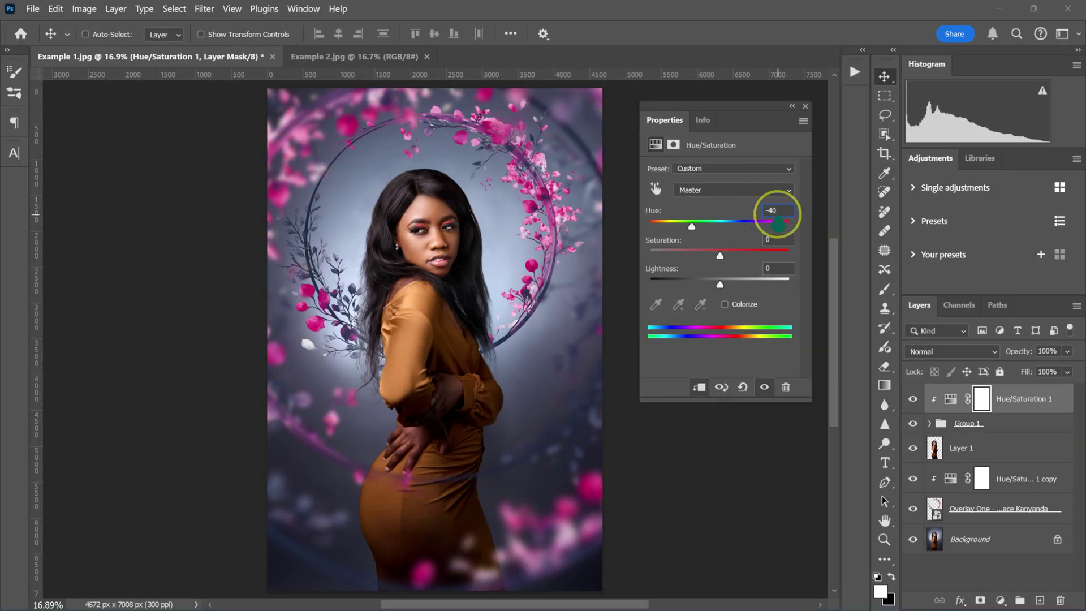
{"action": "left_click", "coordinate": [793, 106]}
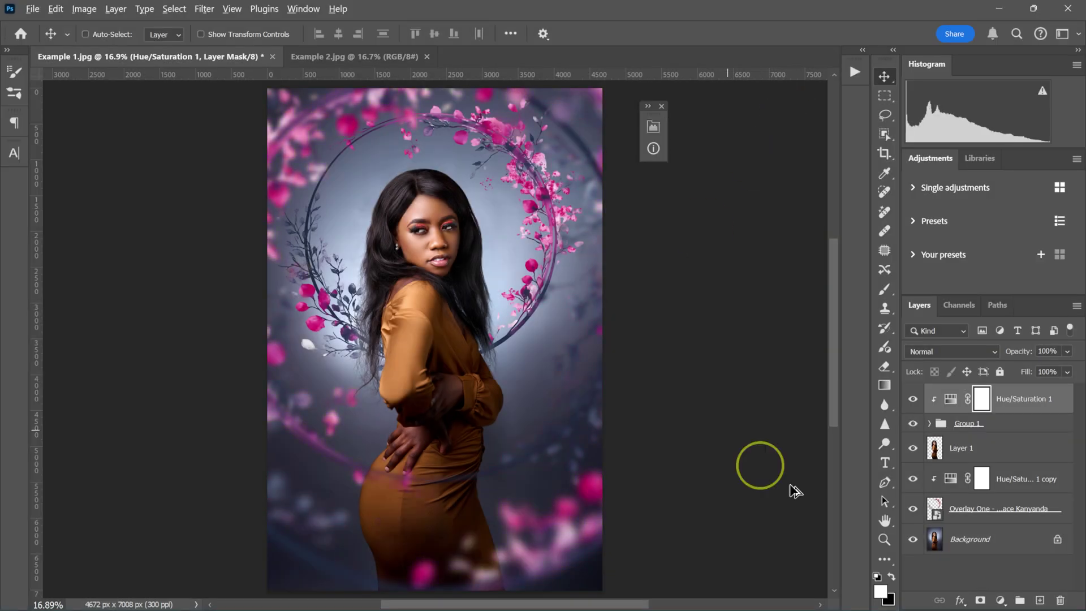
{"action": "left_click", "coordinate": [913, 540], "text": "alt"}
{"action": "left_click", "coordinate": [913, 542], "text": "alt"}
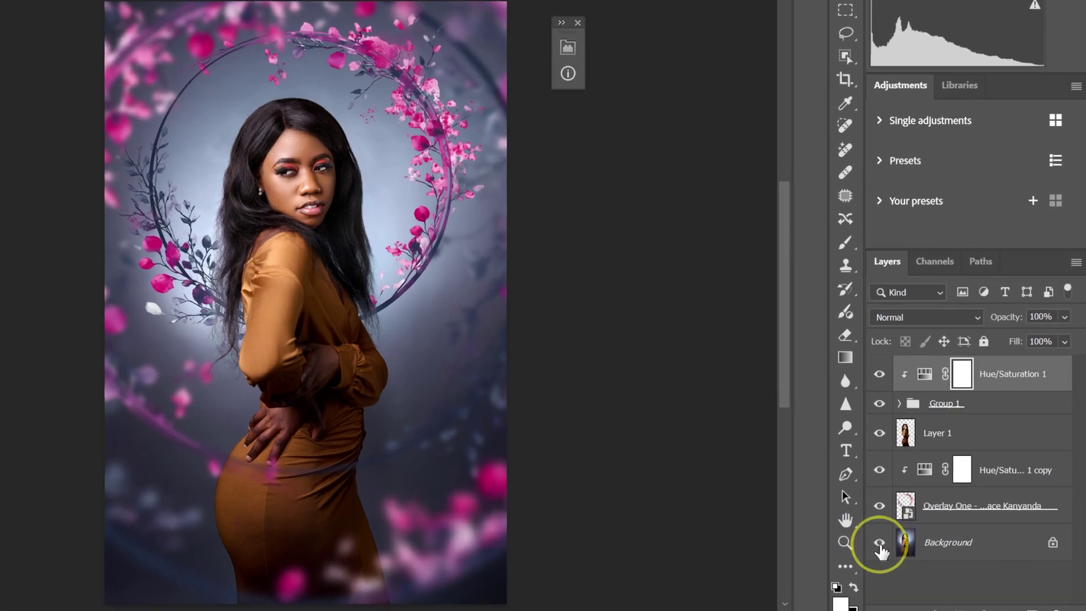
{"action": "left_click", "coordinate": [880, 543], "text": "alt"}
{"action": "left_click", "coordinate": [880, 545], "text": "alt"}
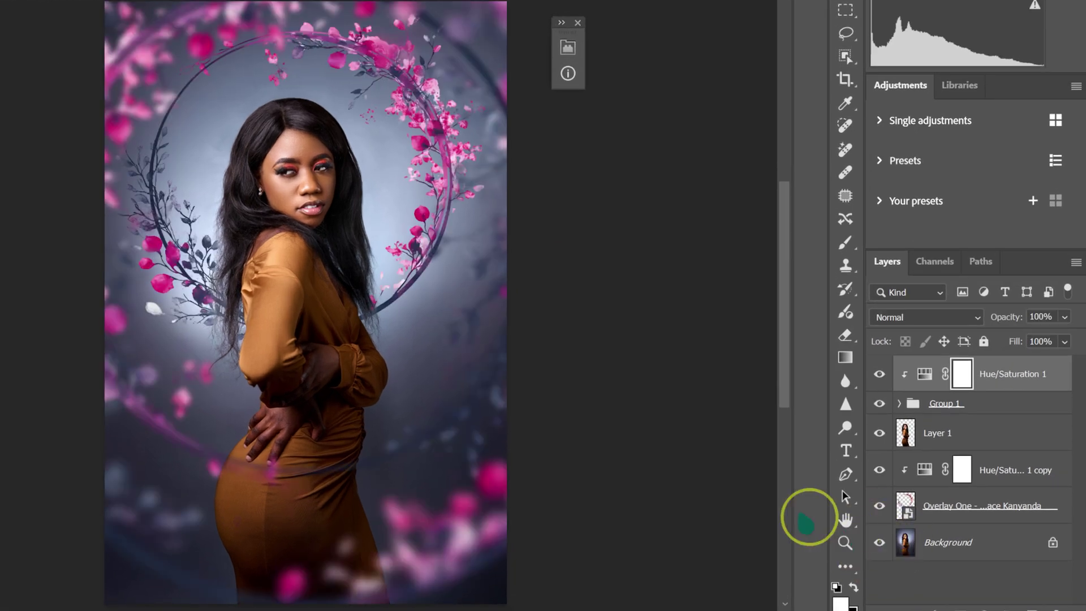